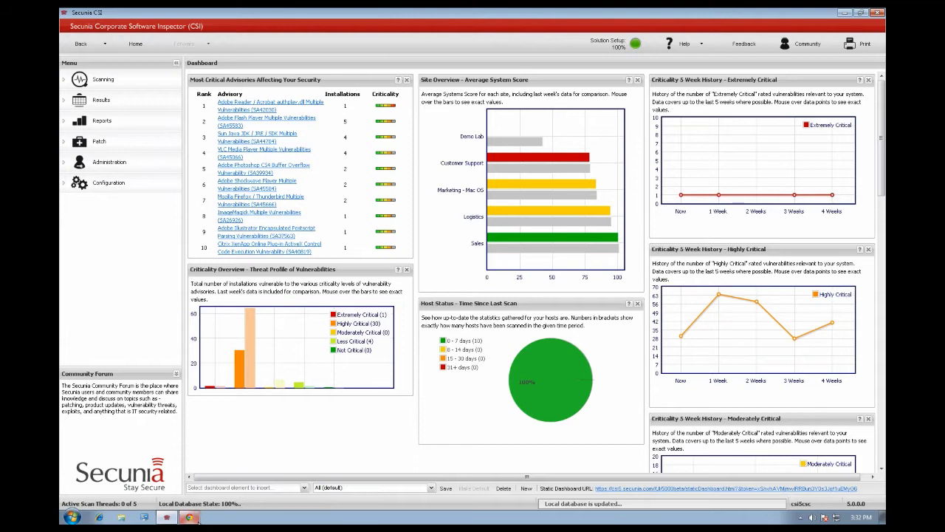
Step: Open the secunia.com home page in Chrome
click(190, 518)
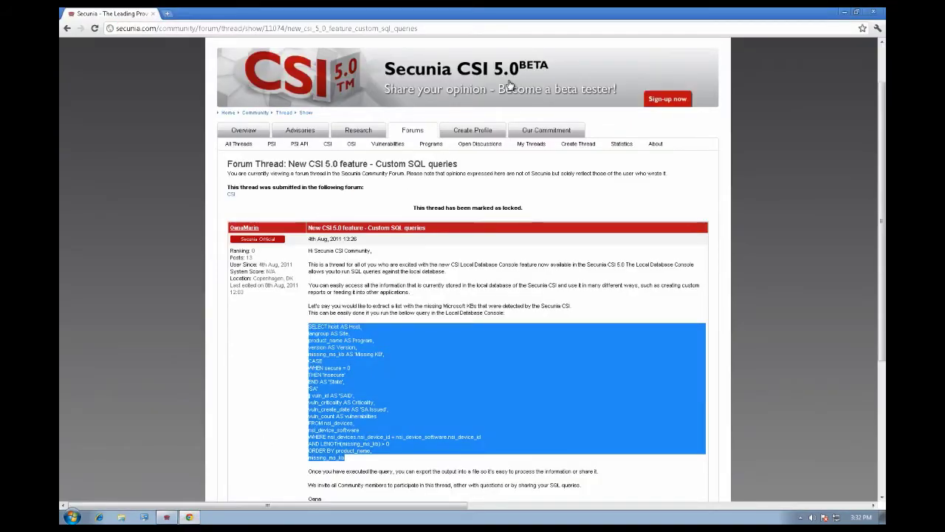
mouse_move(329, 10)
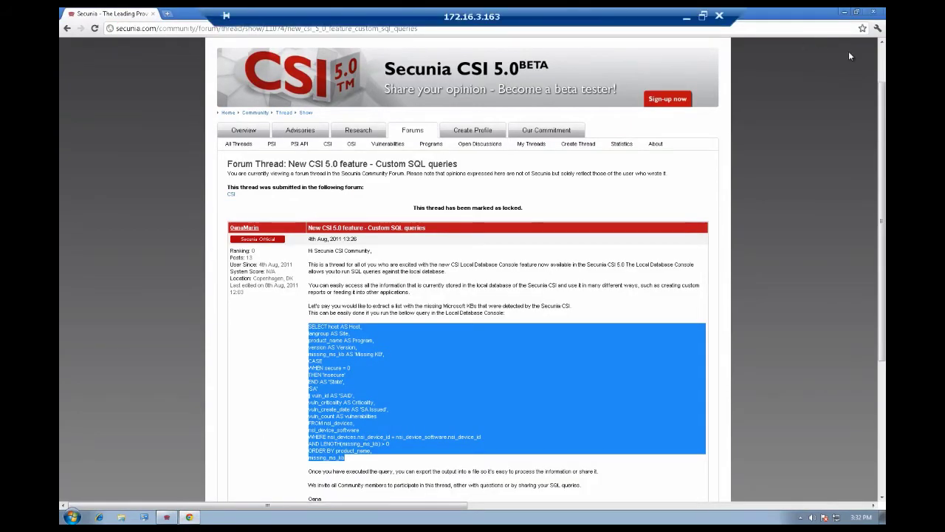
click(835, 31)
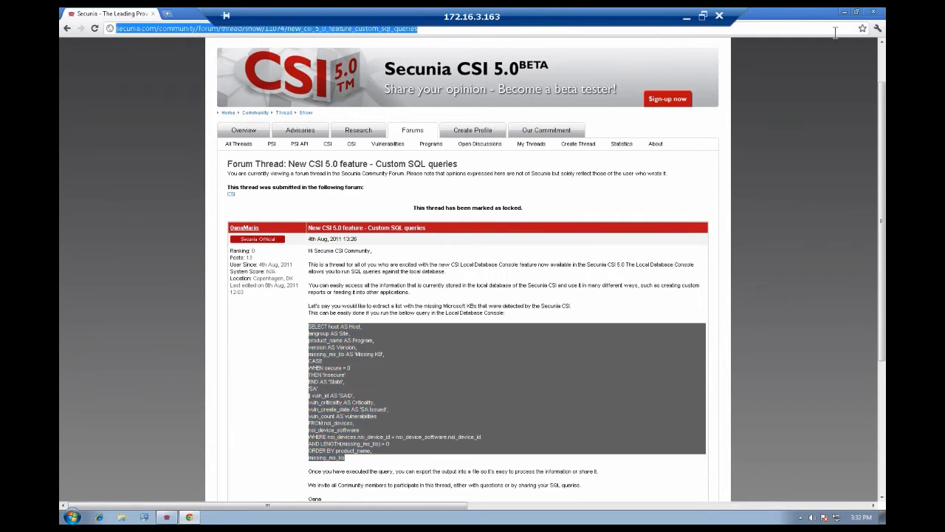
text(secunia.com)
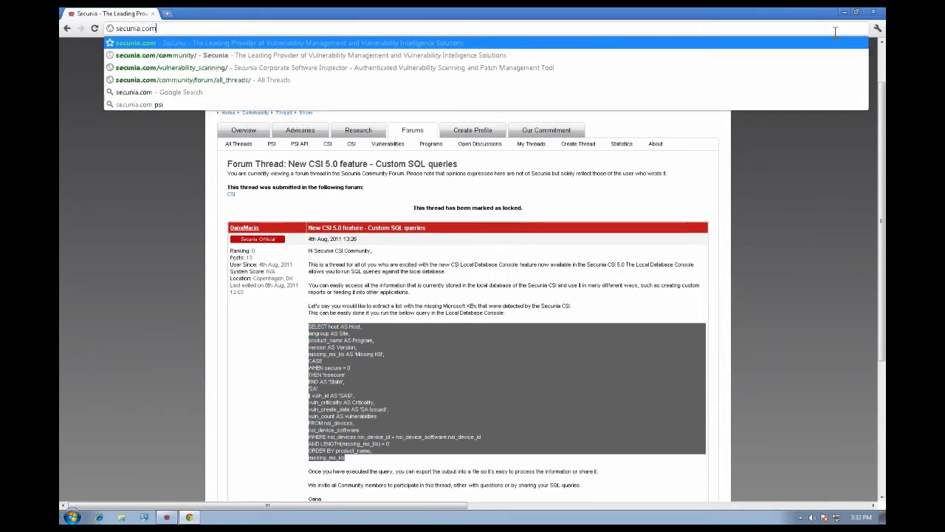
key(Return)
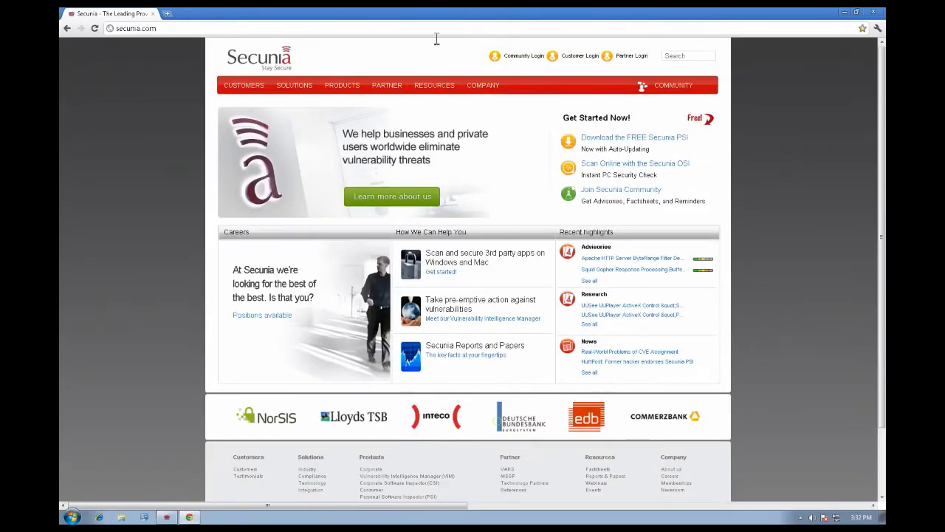
Step: Go to Products > Corporate Software Inspector > Request Free Trial form, then return to CSI
click(342, 85)
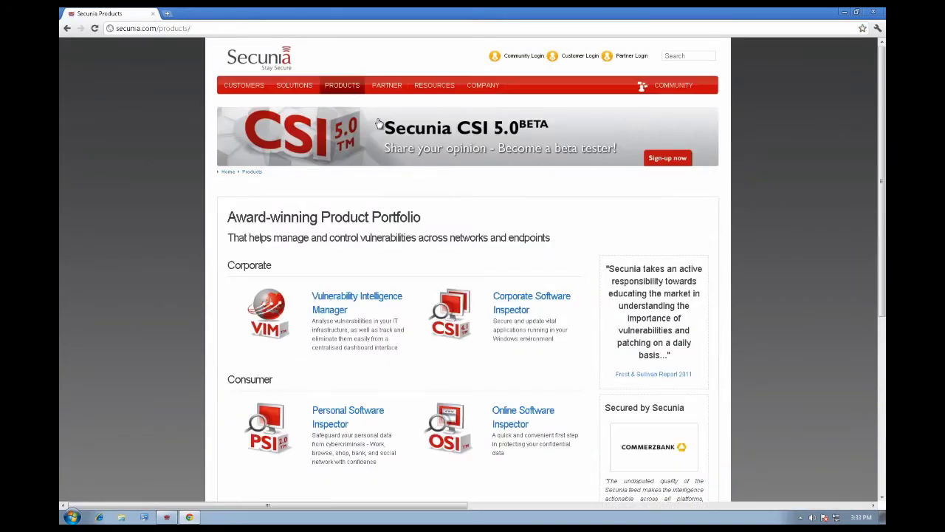
click(526, 298)
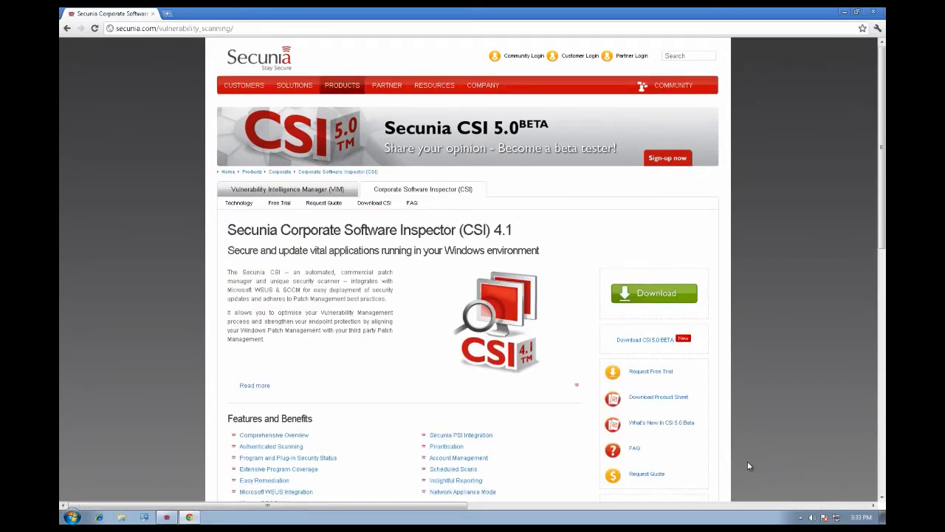
click(670, 373)
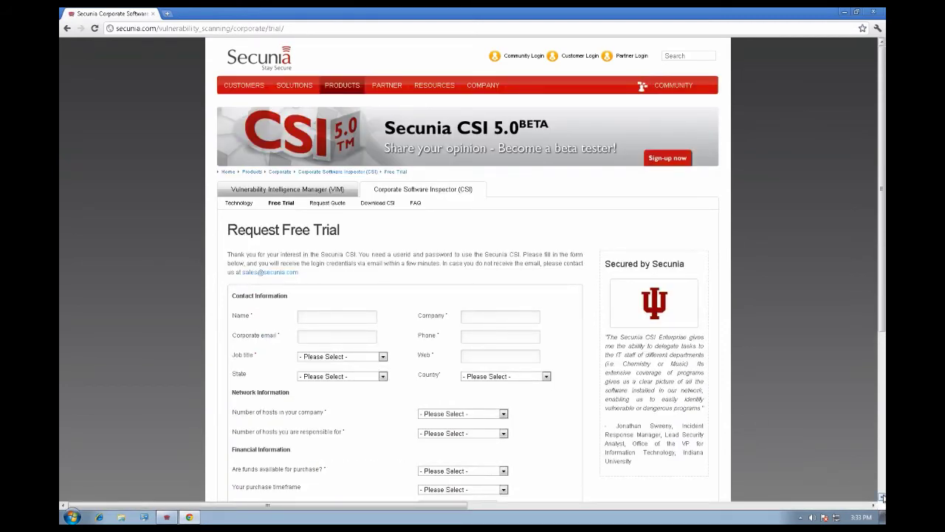
scroll(881, 498, down, 2)
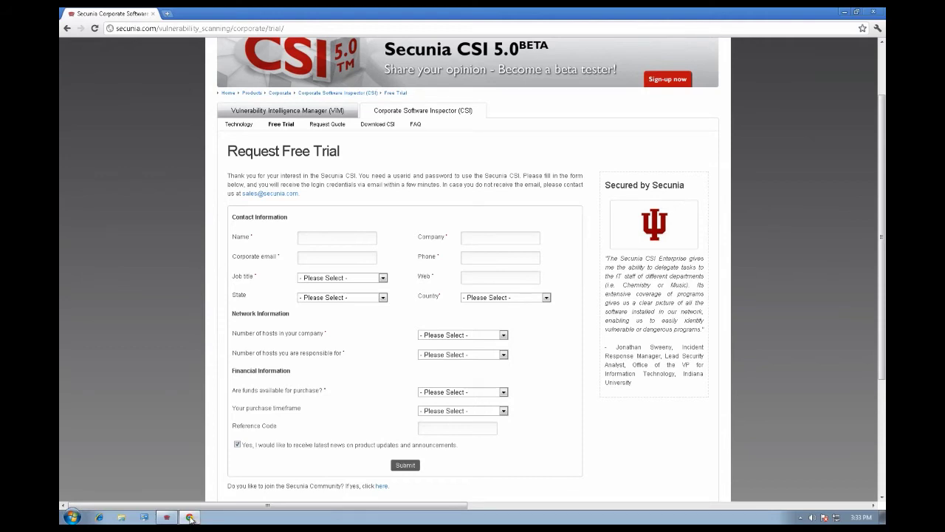
click(167, 518)
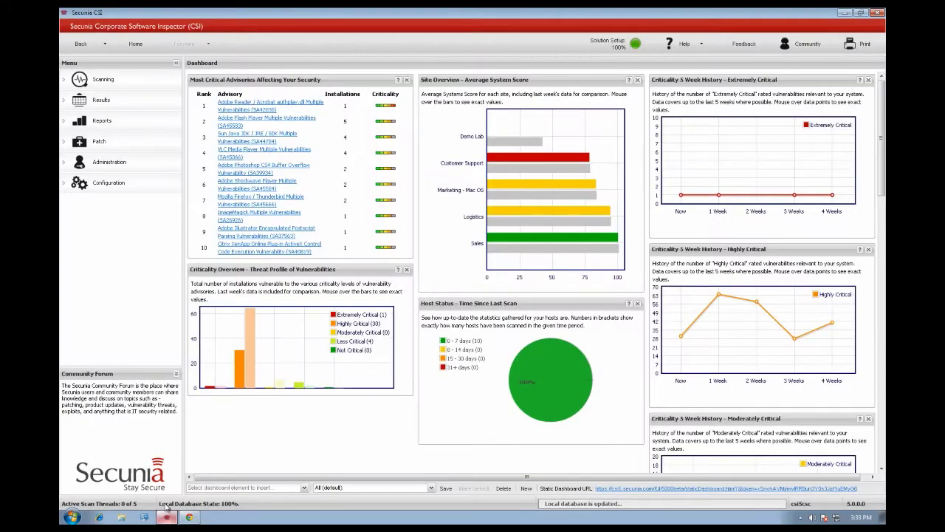
Step: Browse the Single Host Agents and Network Appliance Agents pages, then show Download Local Agent
click(103, 80)
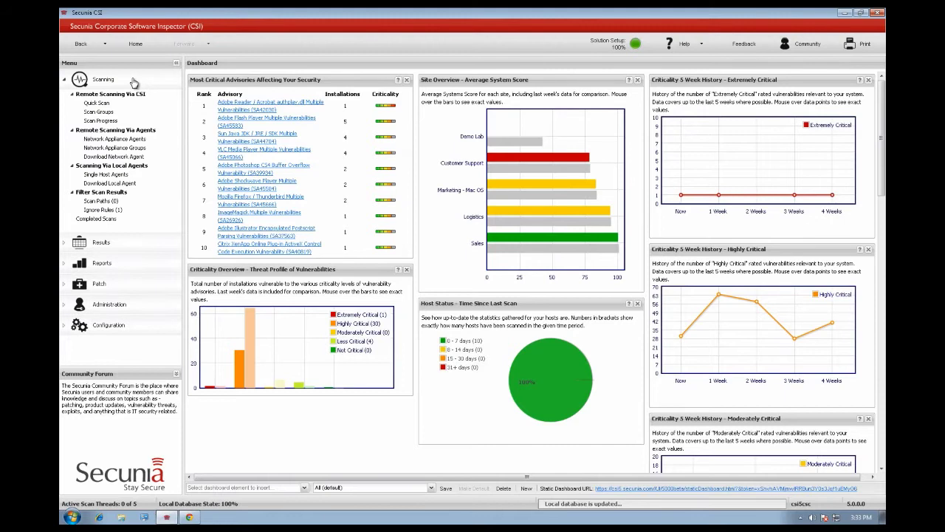
click(106, 176)
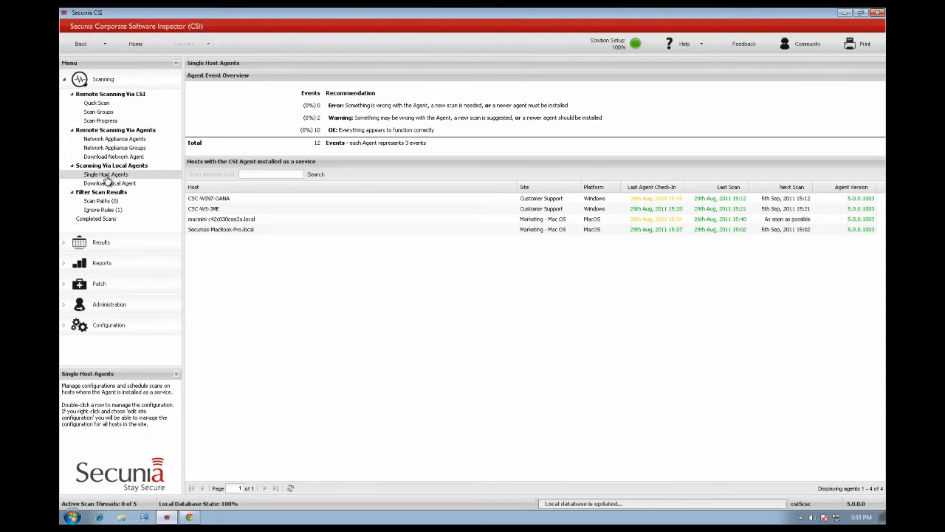
click(93, 104)
click(107, 140)
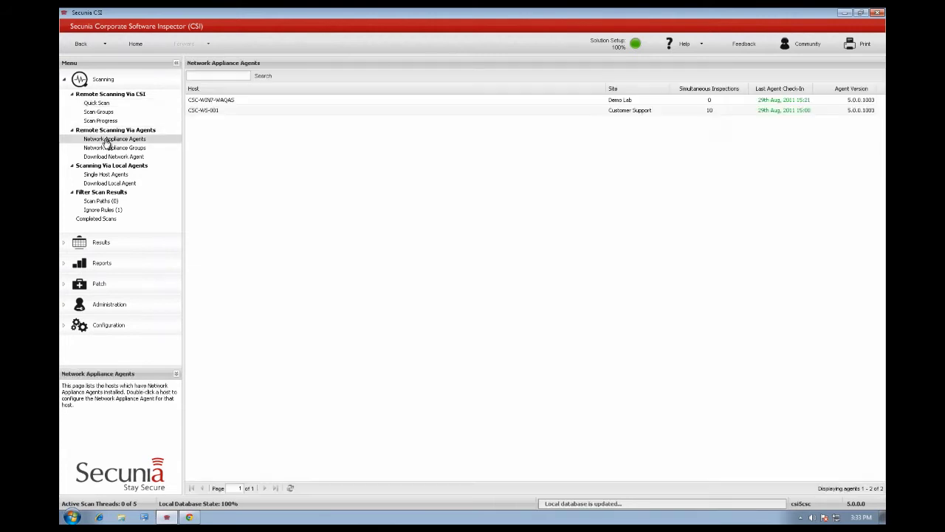
click(111, 176)
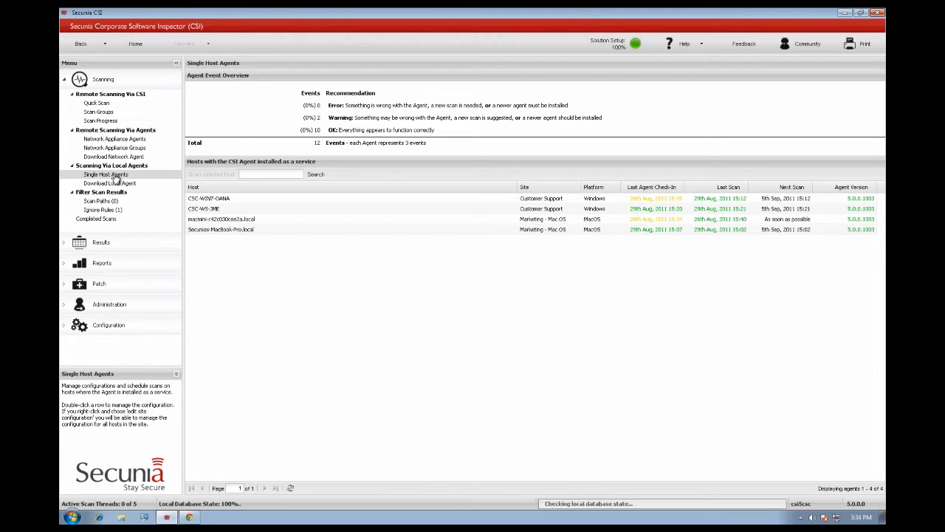
click(116, 184)
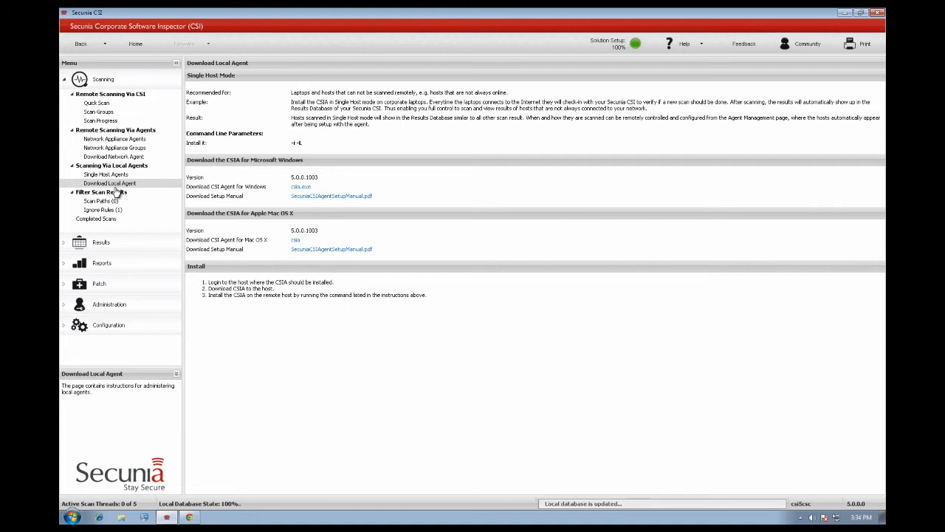
Step: Run a Quick Scan of this computer and open the Hosts results
click(104, 104)
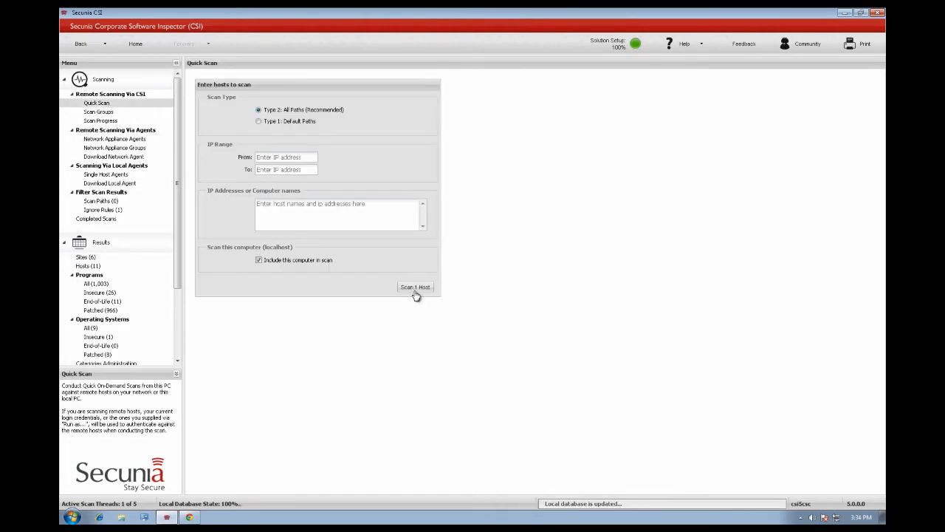
click(416, 290)
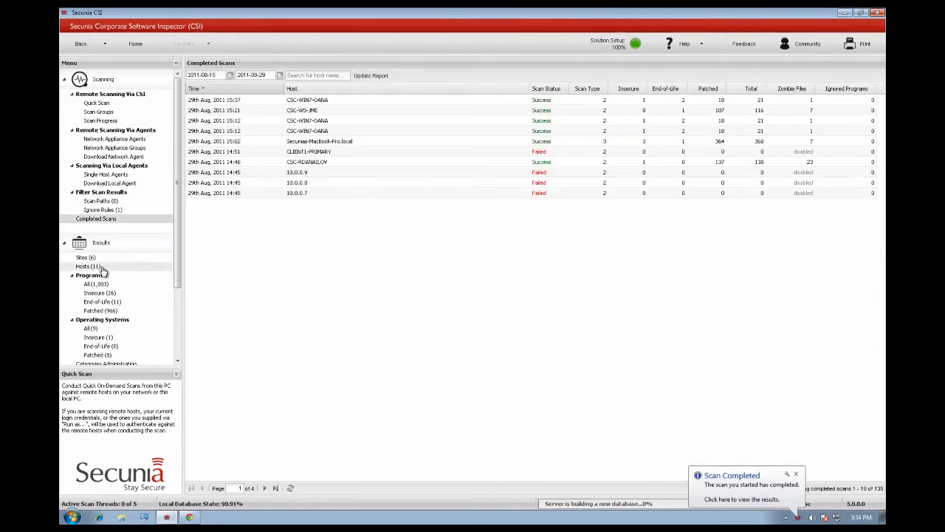
click(89, 267)
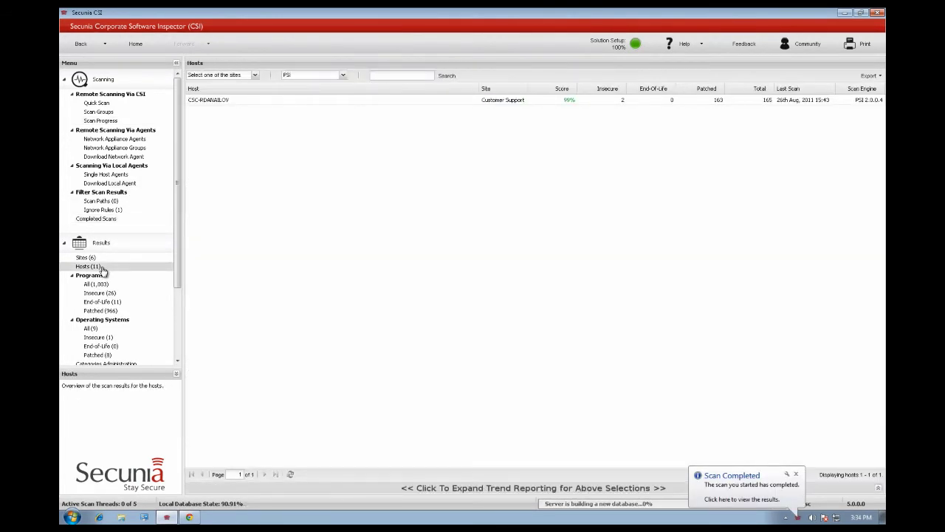
Step: Filter the Hosts list by platform to show only the CSI Mac hosts
click(330, 77)
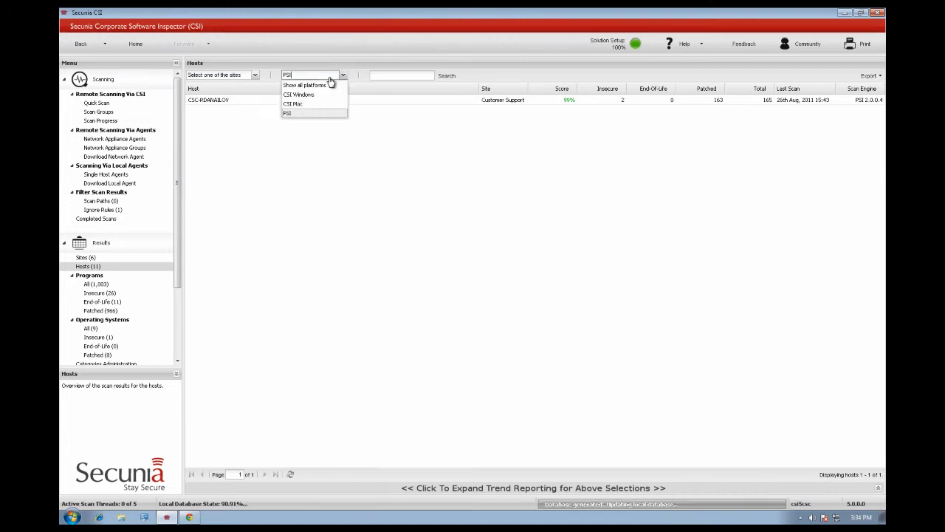
click(327, 85)
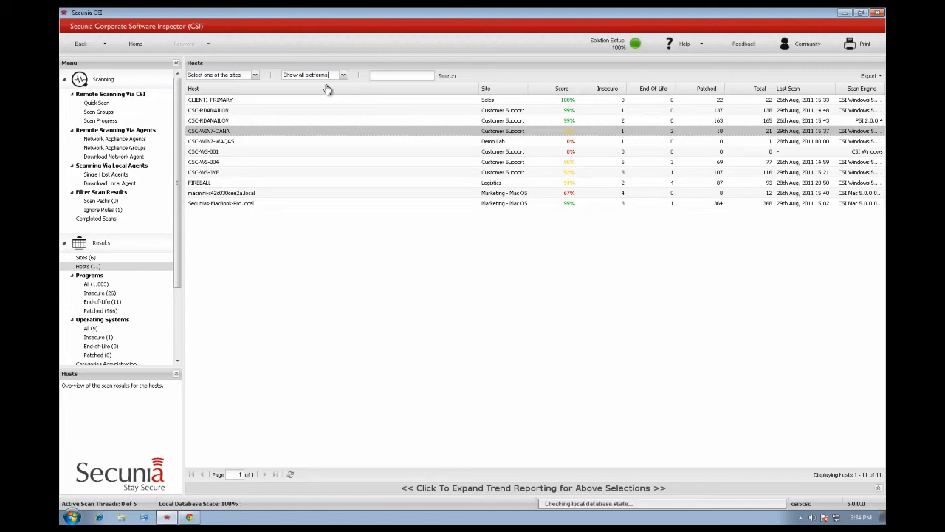
click(254, 76)
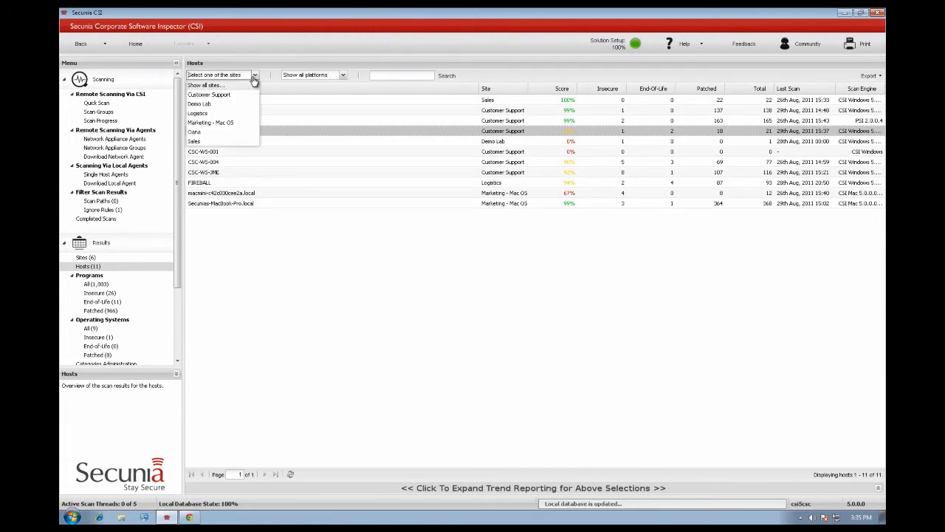
click(329, 85)
click(331, 76)
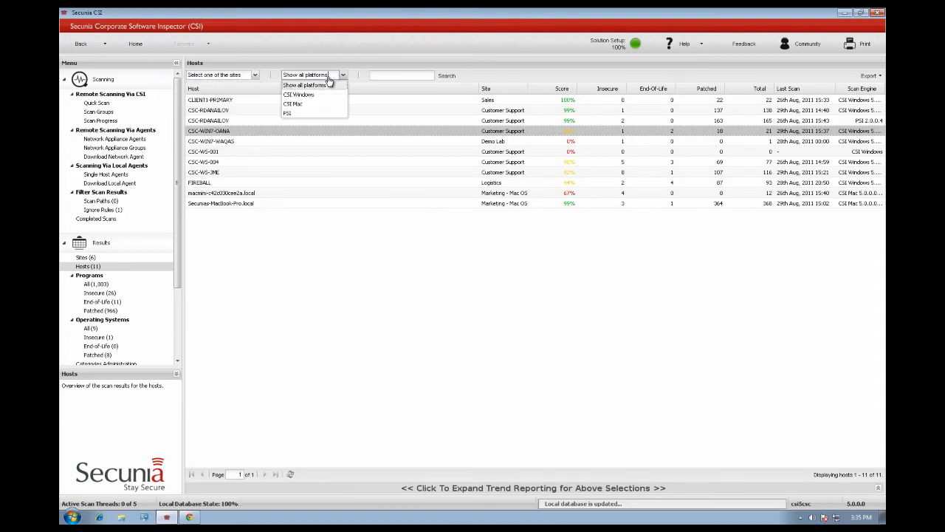
click(300, 104)
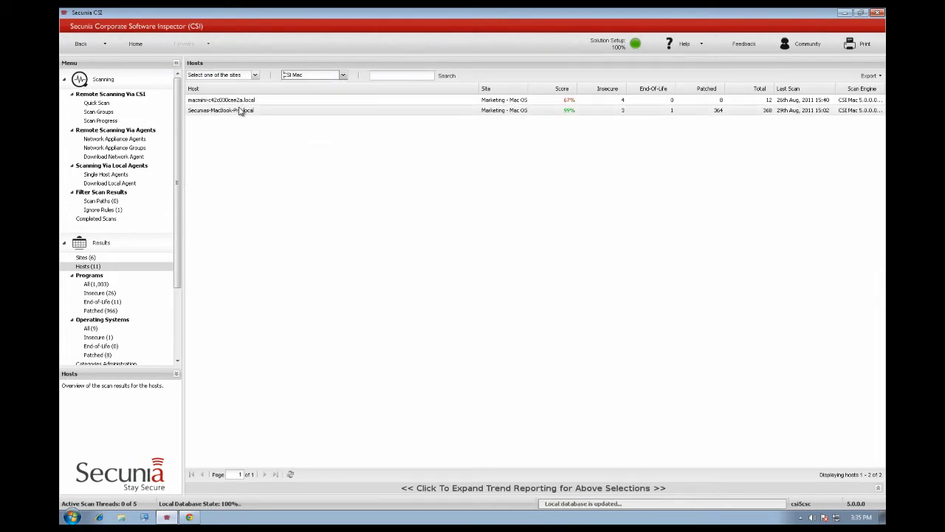
Step: Open the Secunias-MacBook-Pro host's scan result to review its 368 scanned programs
right_click(240, 111)
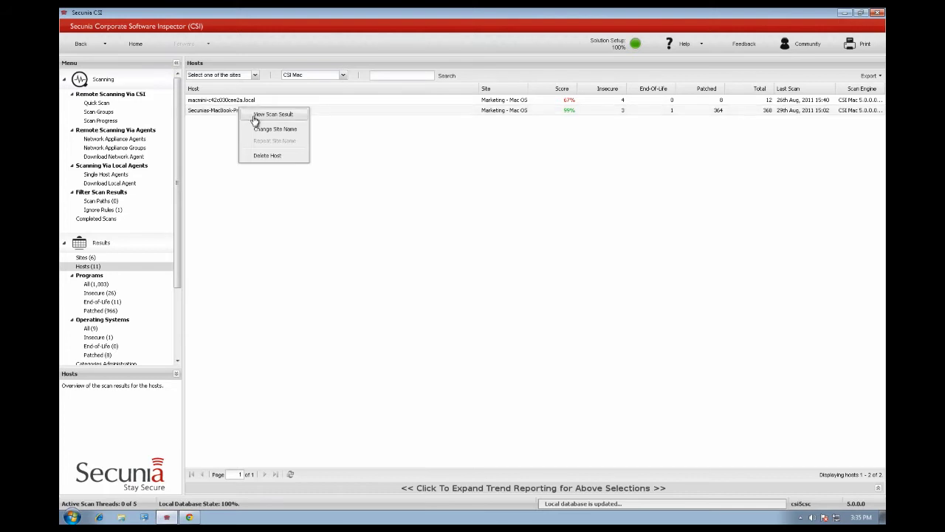
click(255, 117)
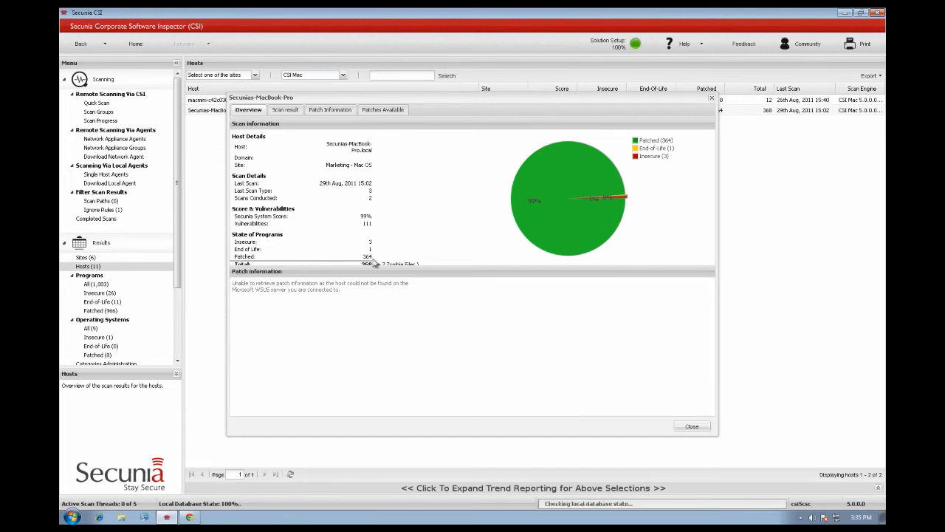
click(286, 110)
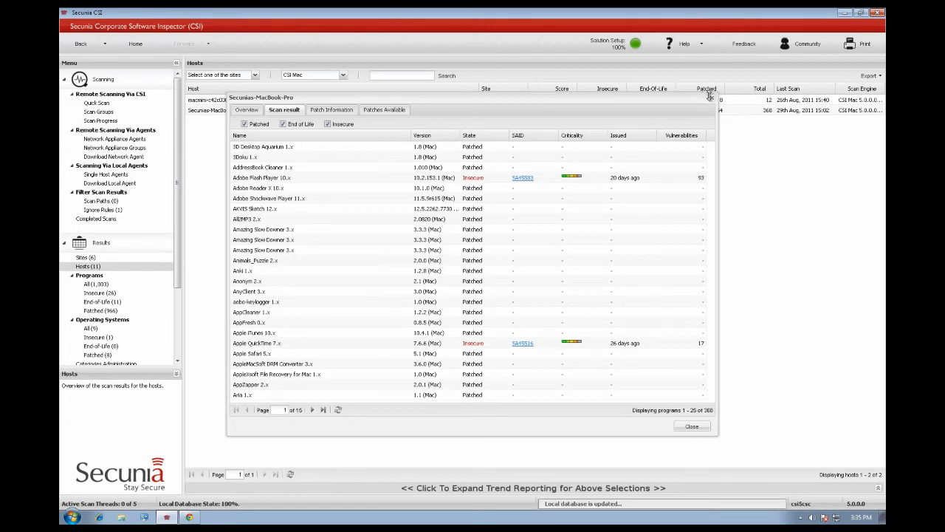
Step: Close the host details, list the Insecure programs, and open VLC advisory SA45066
key(Escape)
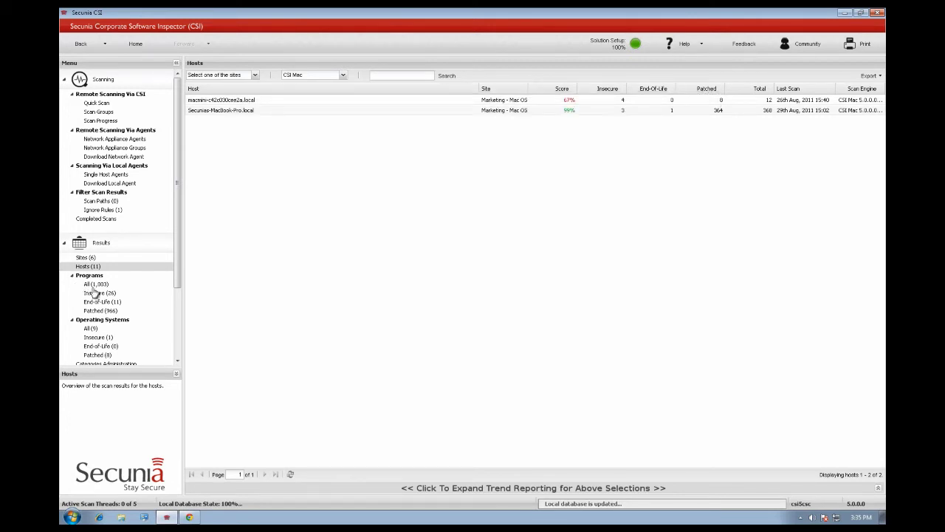
click(95, 278)
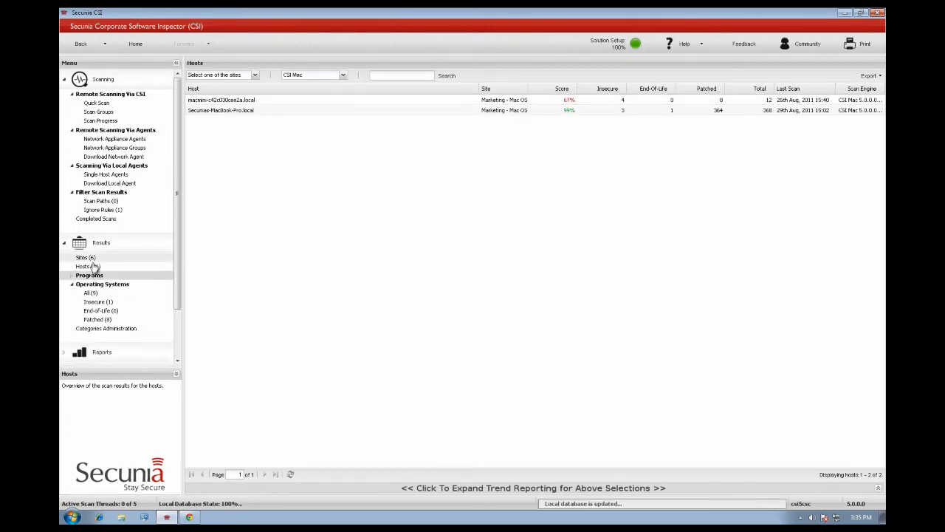
click(94, 278)
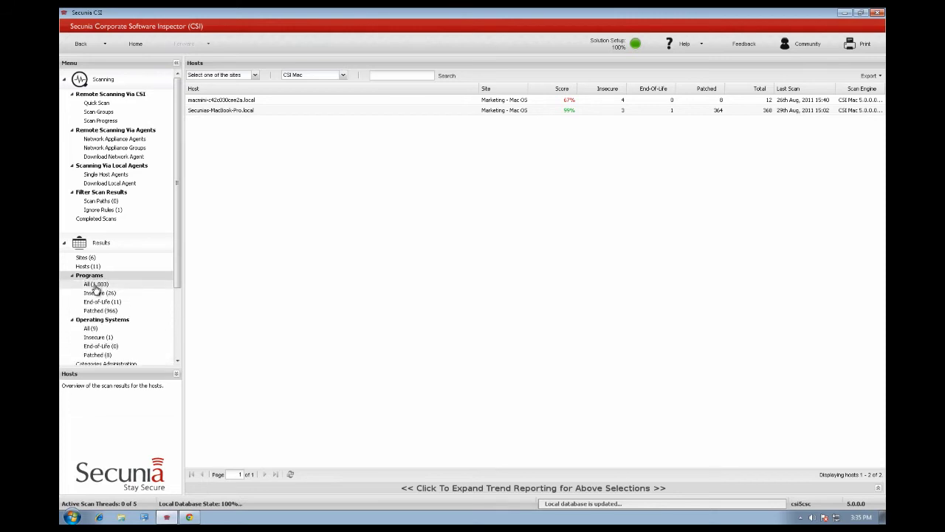
click(95, 286)
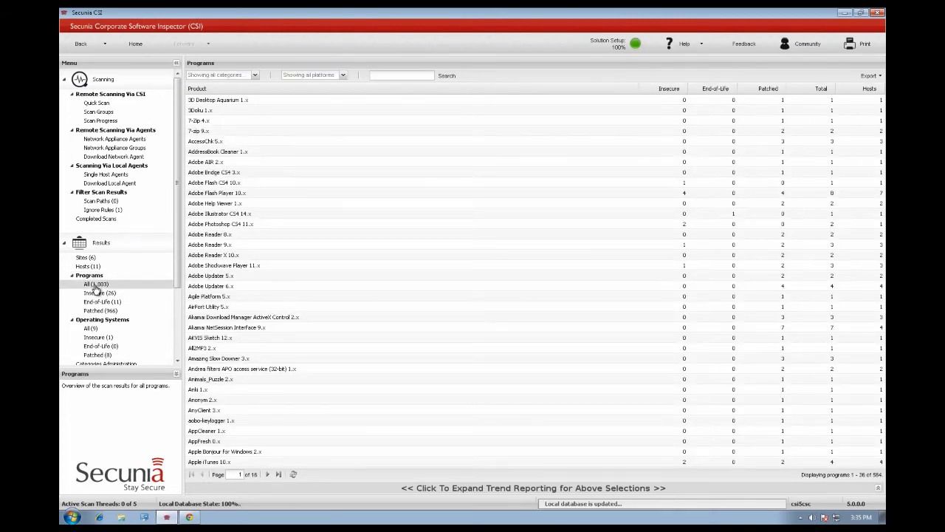
click(96, 293)
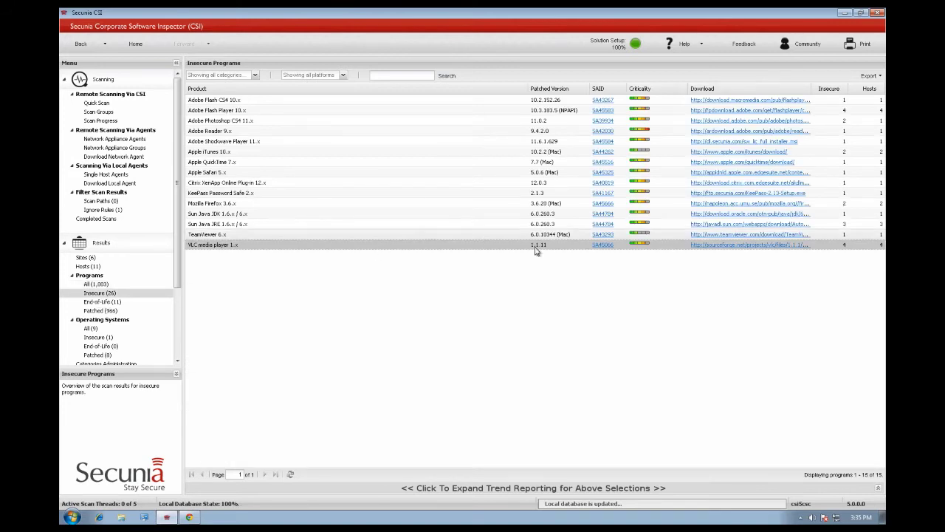
click(609, 246)
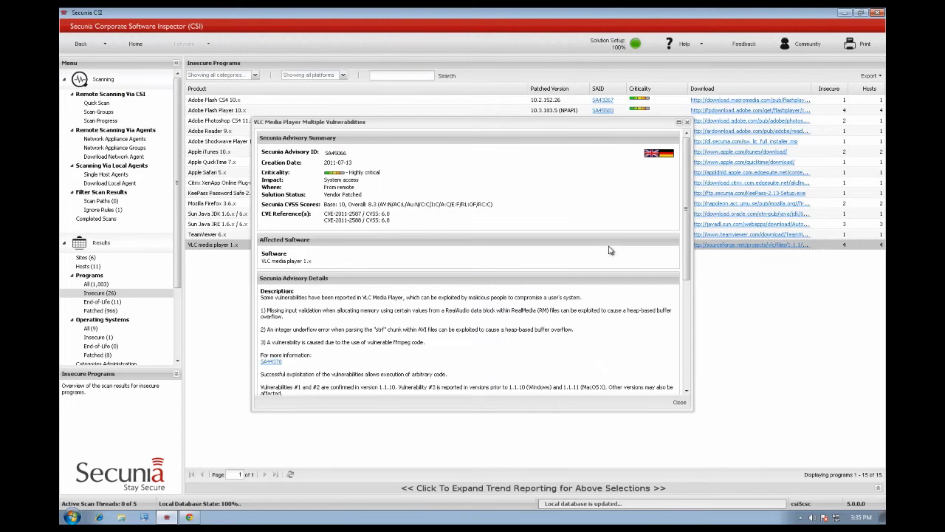
Step: Close the VLC advisory and open Patch > Secunia Package System (SPS)
click(689, 123)
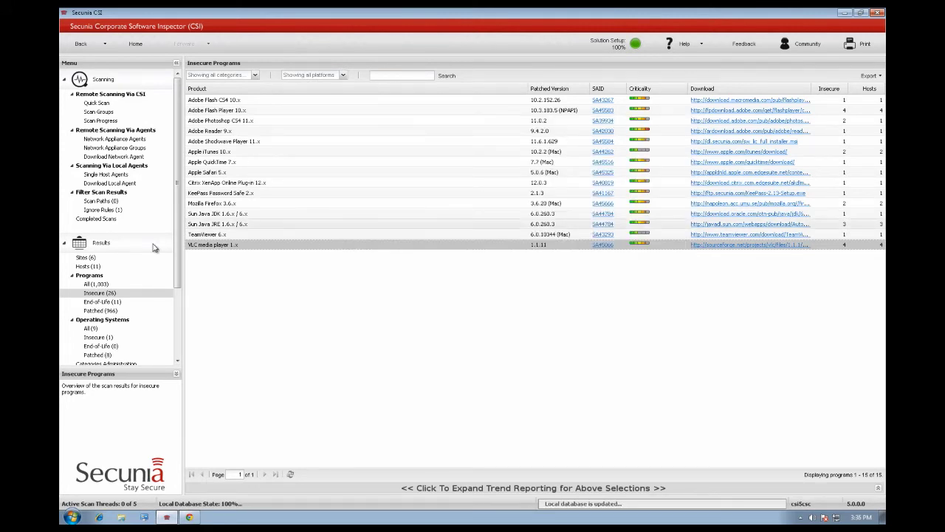
scroll(180, 300, down, 3)
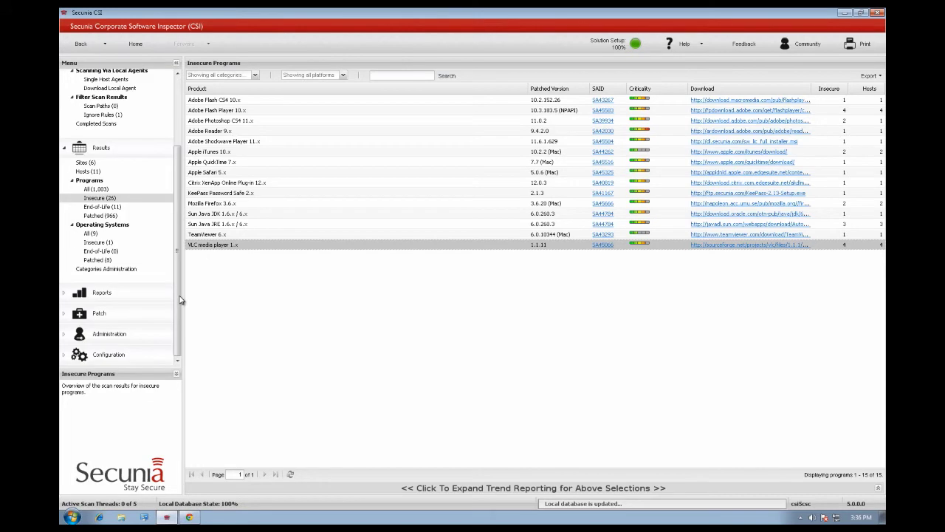
click(88, 317)
scroll(178, 343, down, 2)
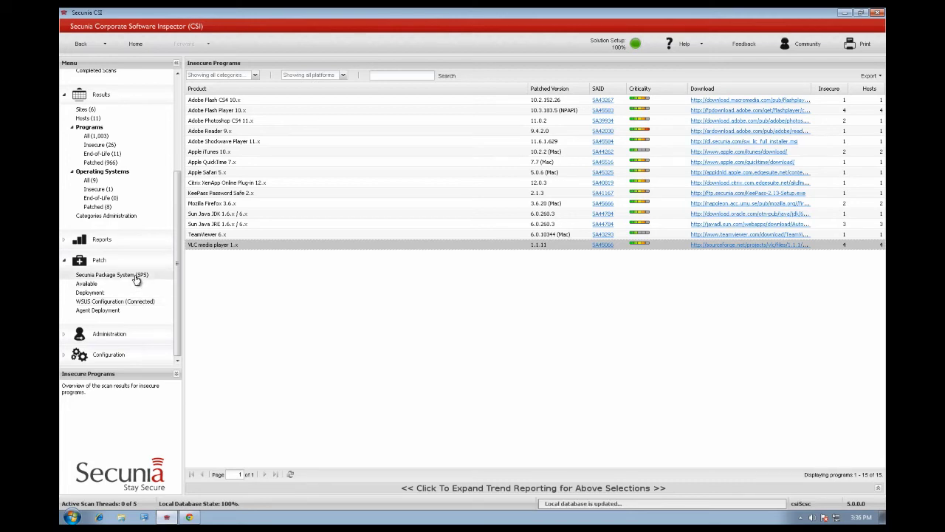
click(136, 277)
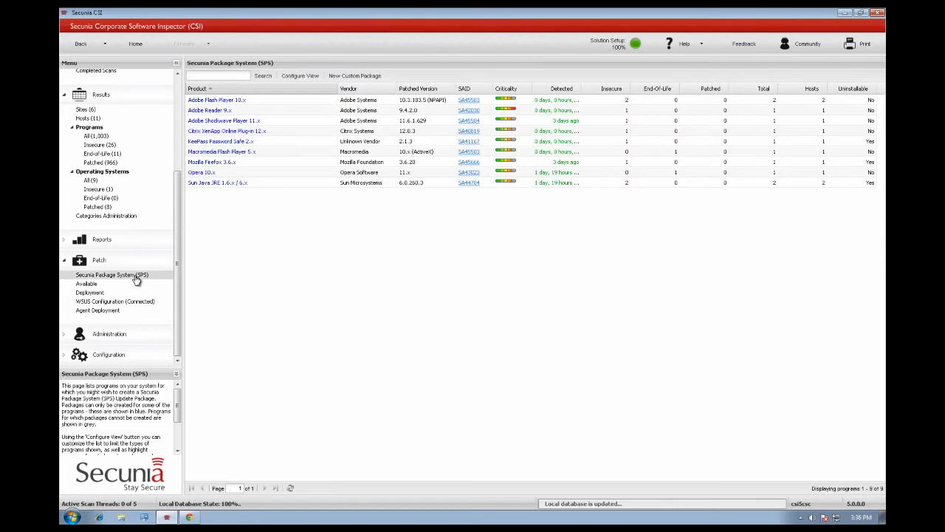
Step: Make the SPS list include programs without creatable packages, not just End-of-Life/insecure ones
right_click(300, 105)
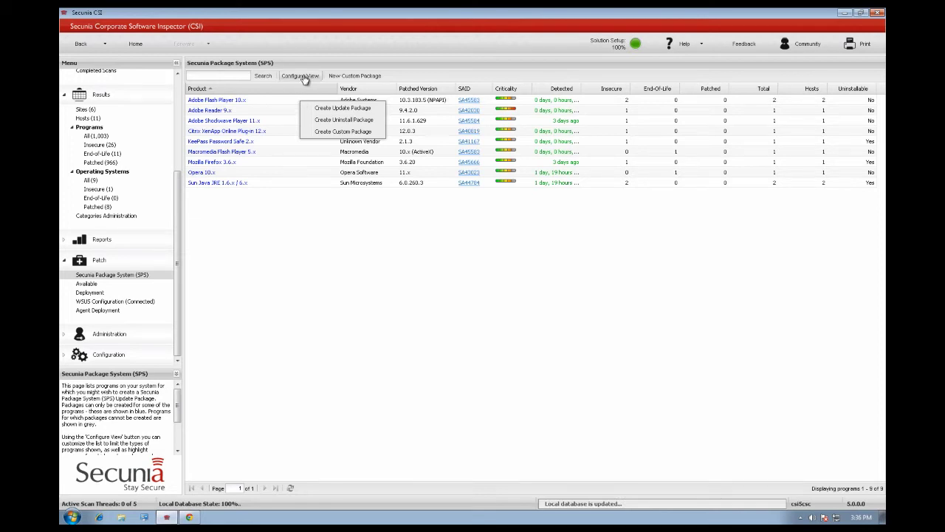
click(304, 77)
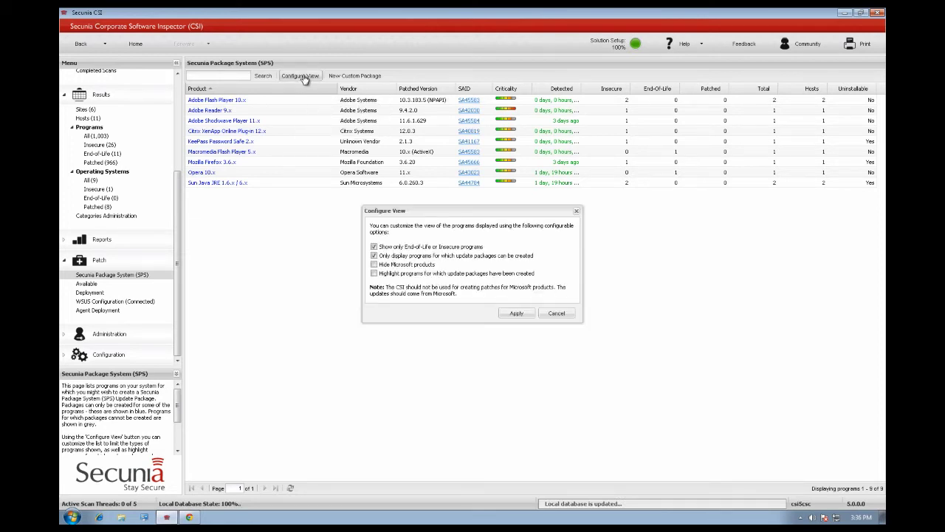
click(375, 256)
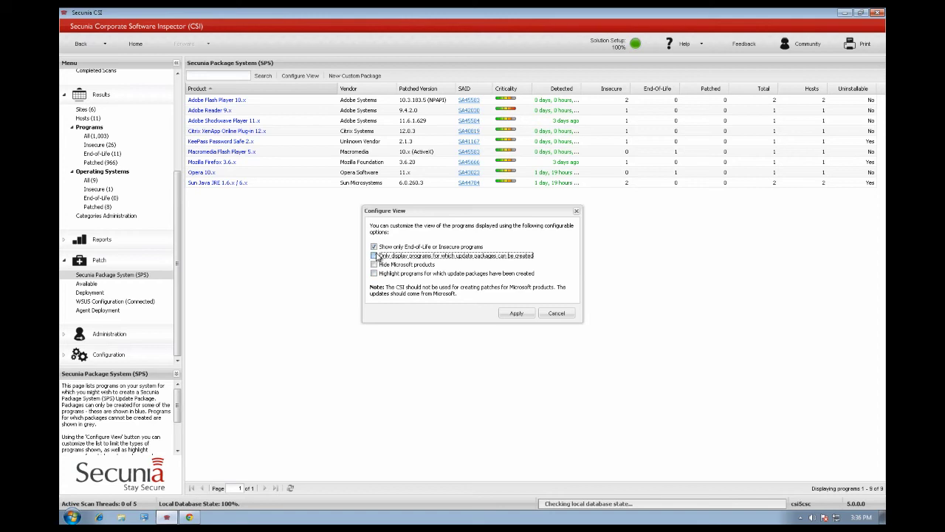
click(374, 247)
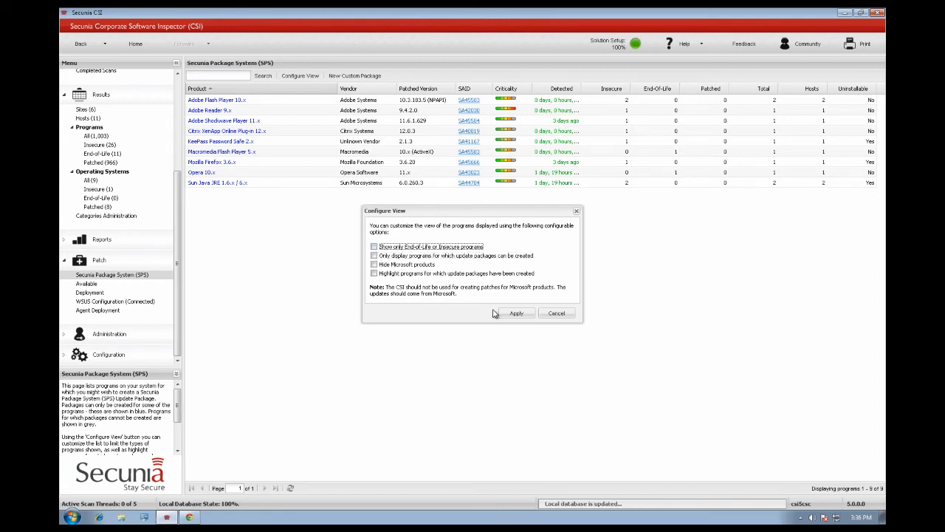
click(509, 316)
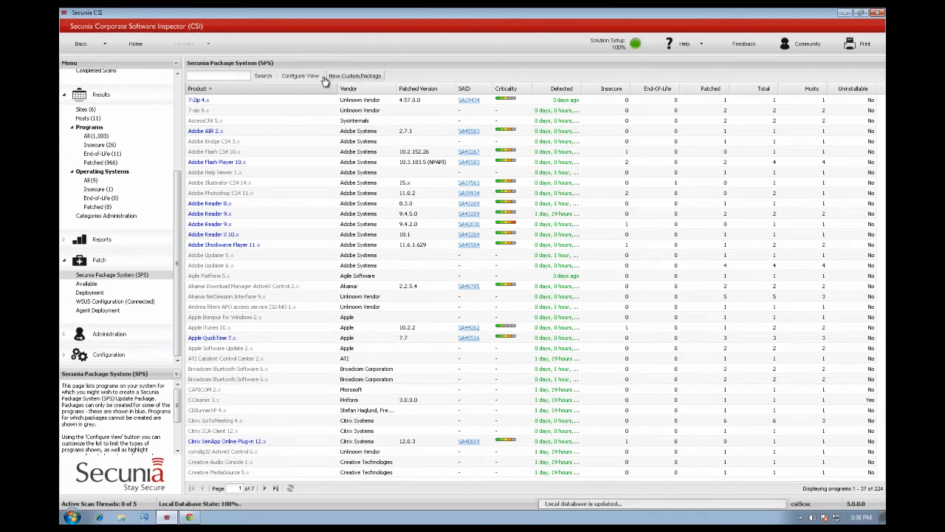
click(301, 78)
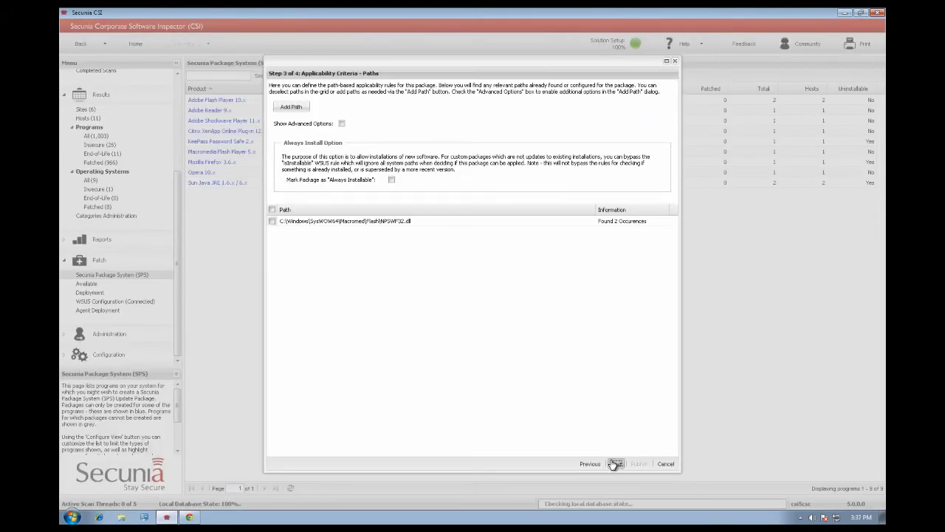
Step: Return to Step 1 of the Flash Player wizard, enable Edit Package Content, and continue
click(615, 463)
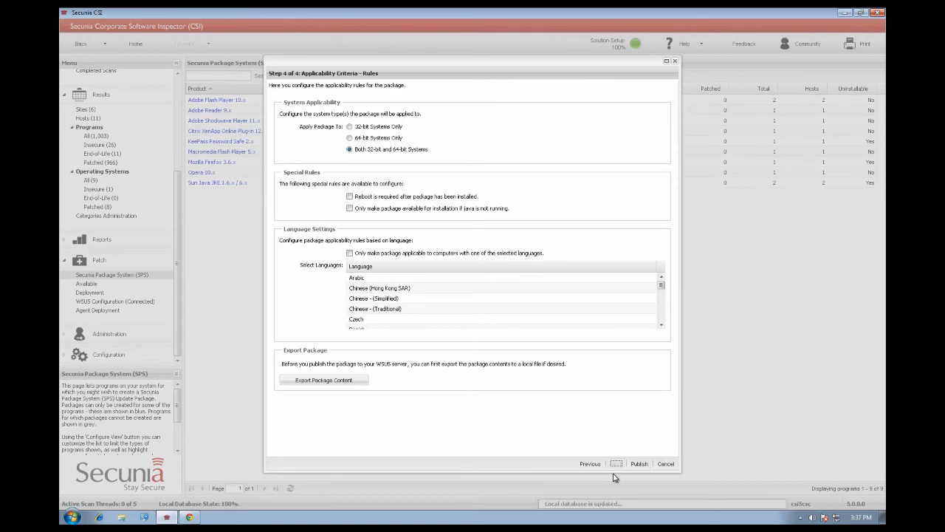
click(591, 464)
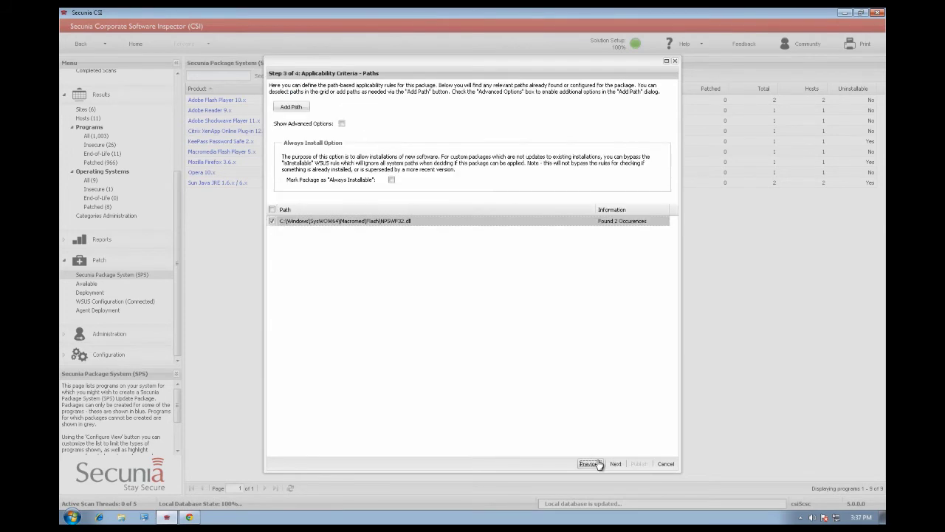
click(591, 464)
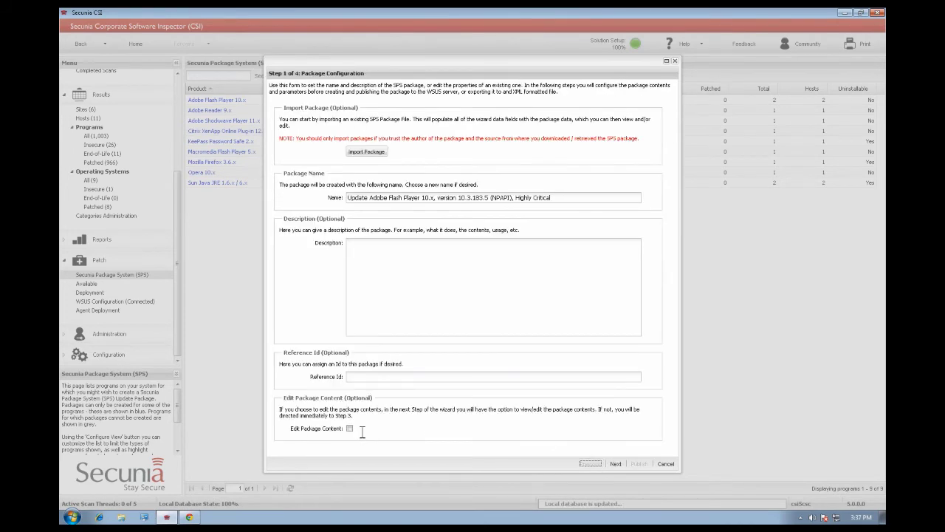
click(351, 429)
click(616, 465)
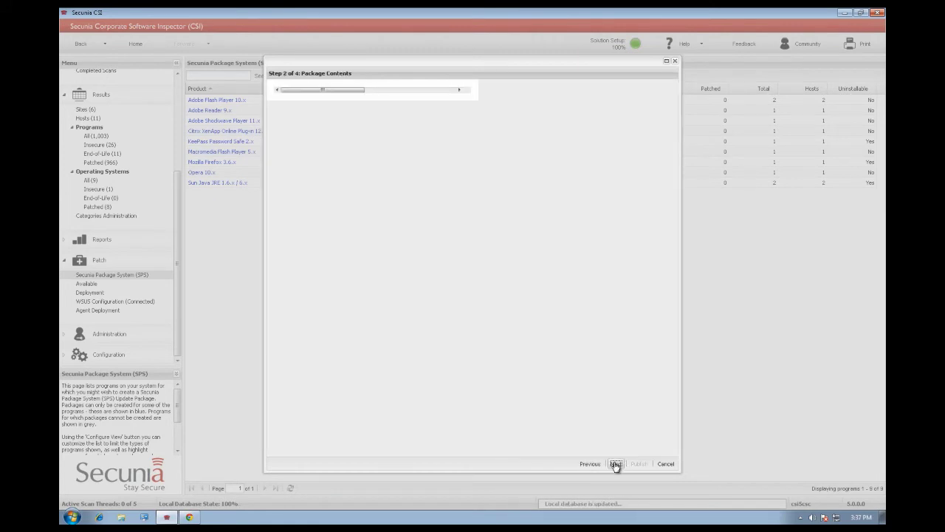
Step: Check the Package Contents script languages, then cancel the Flash Player wizard and confirm
click(590, 464)
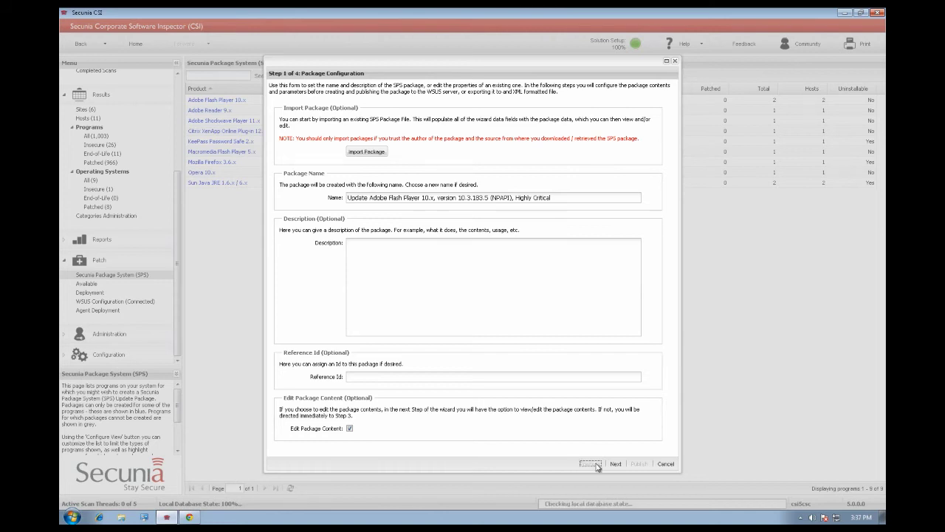
click(616, 463)
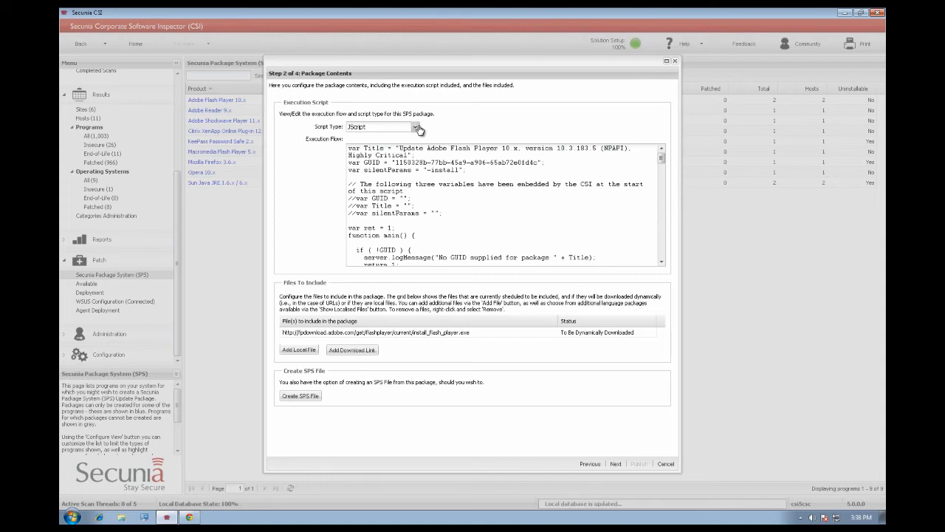
click(415, 127)
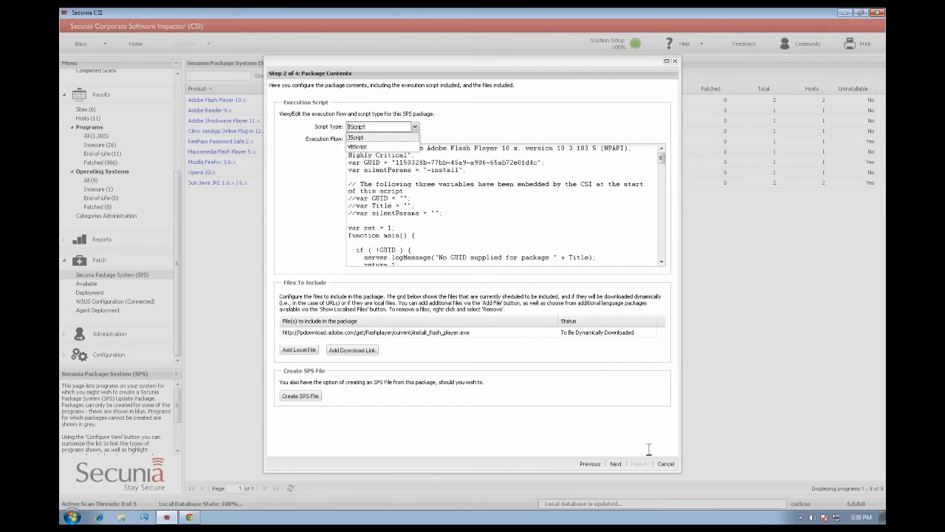
click(666, 465)
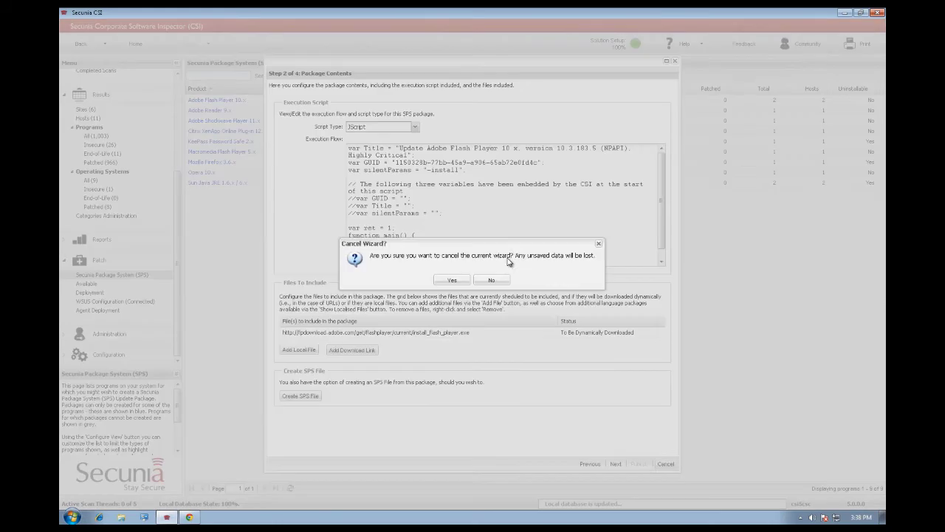
click(452, 281)
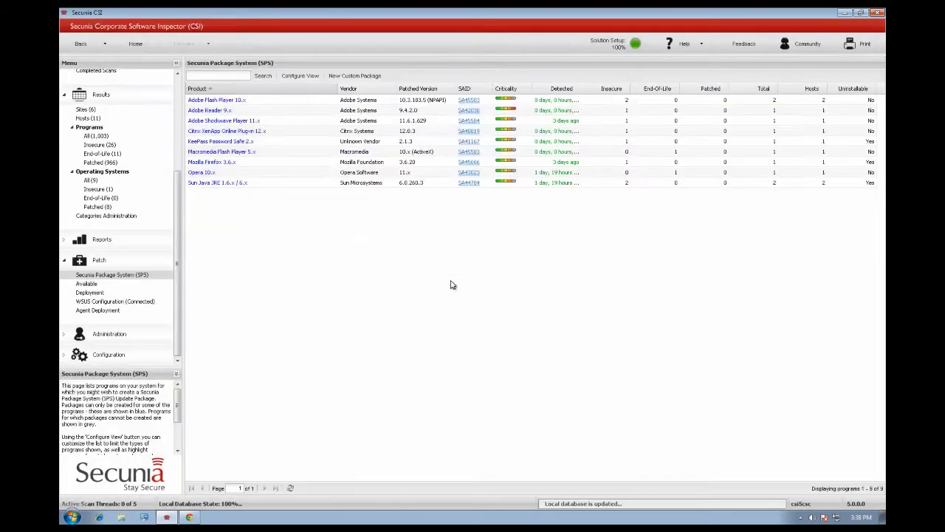
Step: Open Available packages, then Reports > Report Configuration and Generate New Report
click(87, 284)
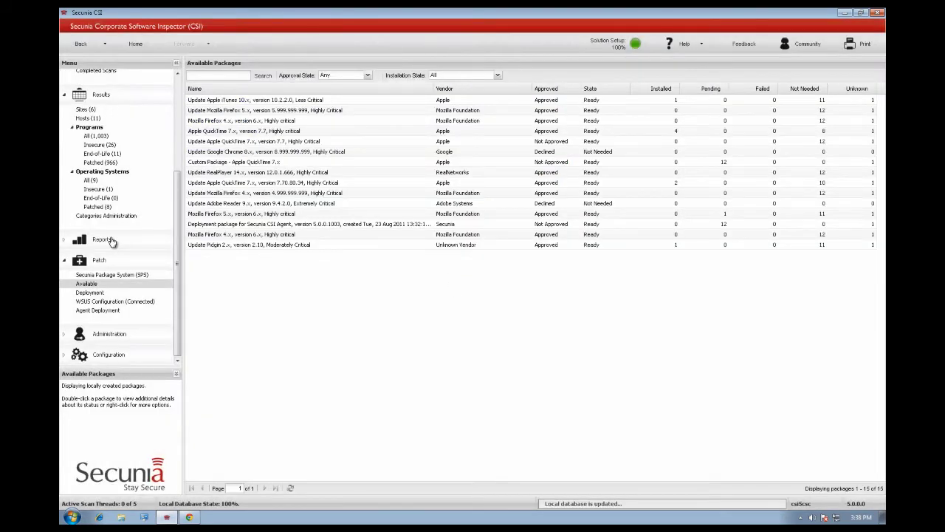
click(110, 242)
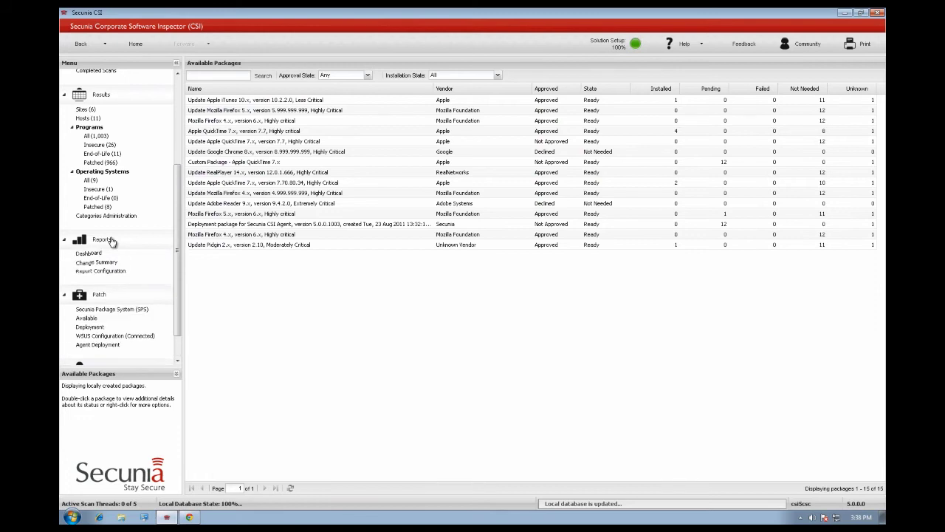
click(113, 275)
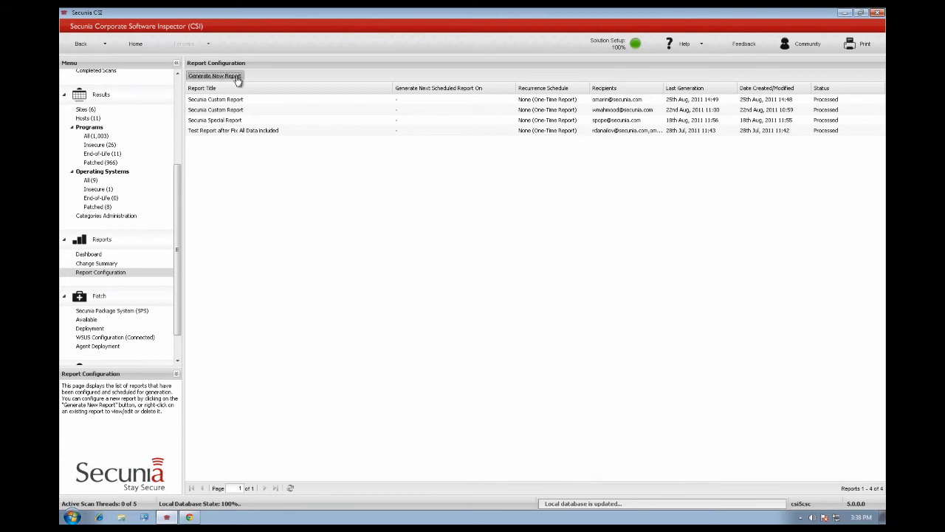
click(237, 79)
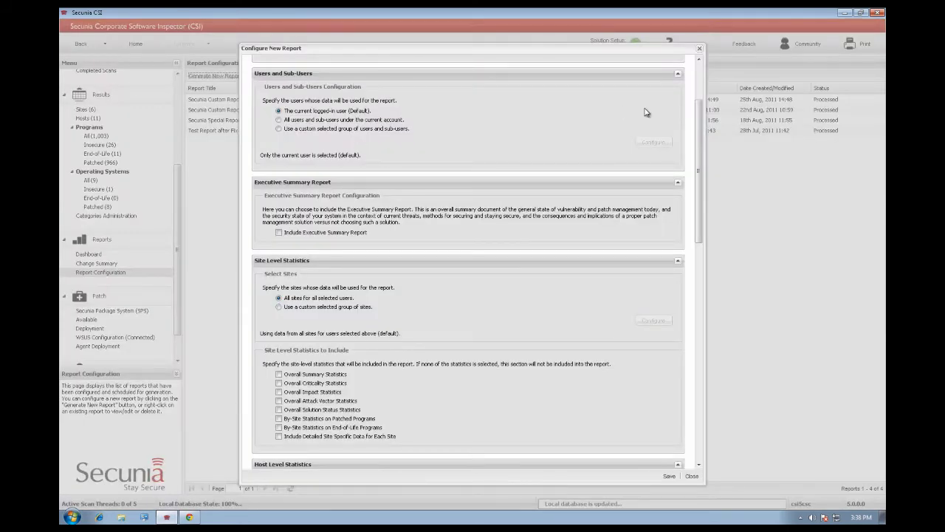
Step: Scroll through the Configure New Report sections and close the dialog without saving
click(698, 87)
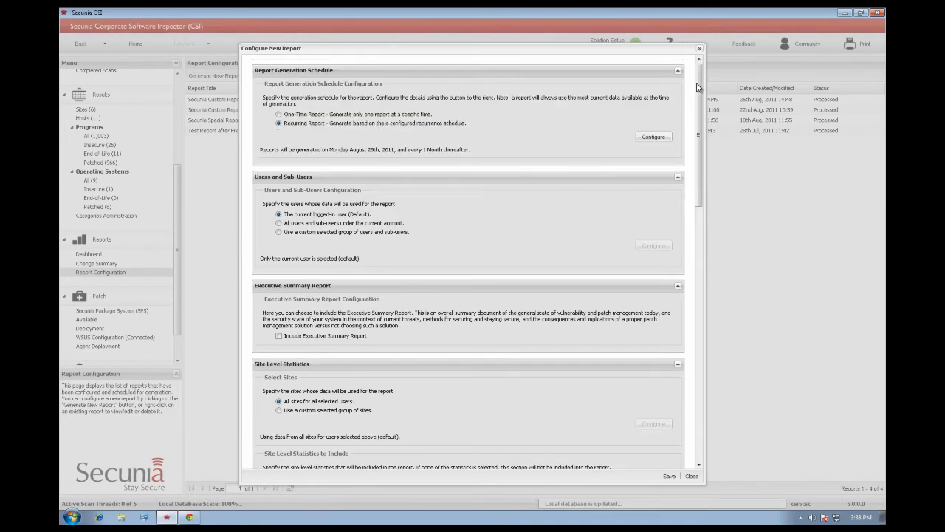
click(700, 433)
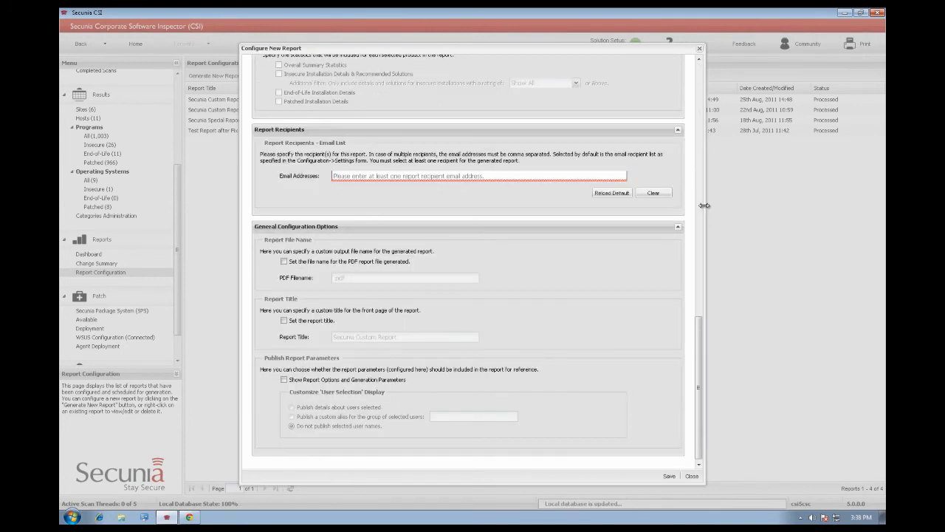
click(701, 178)
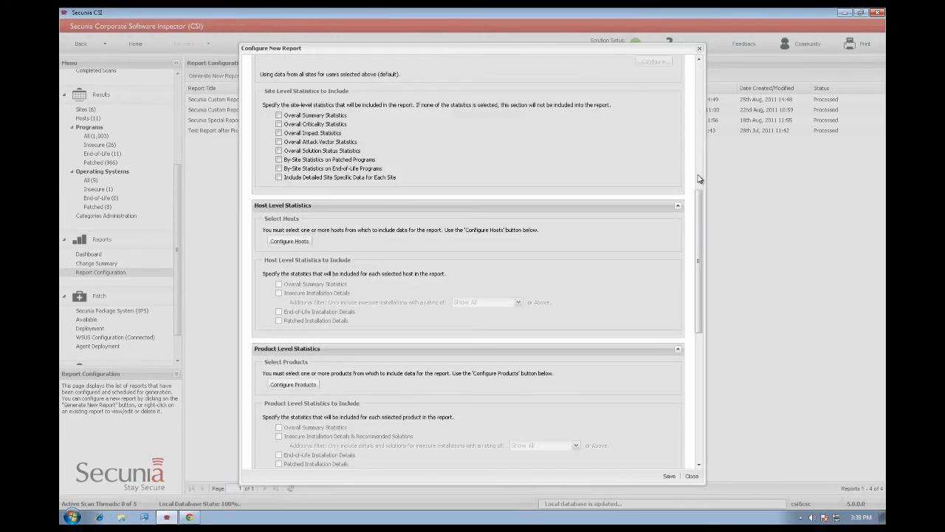
click(701, 142)
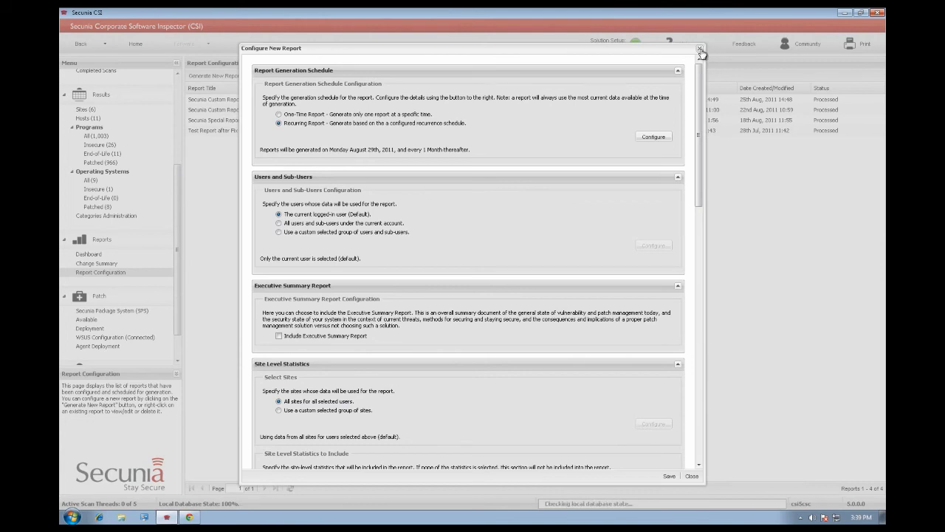
click(692, 476)
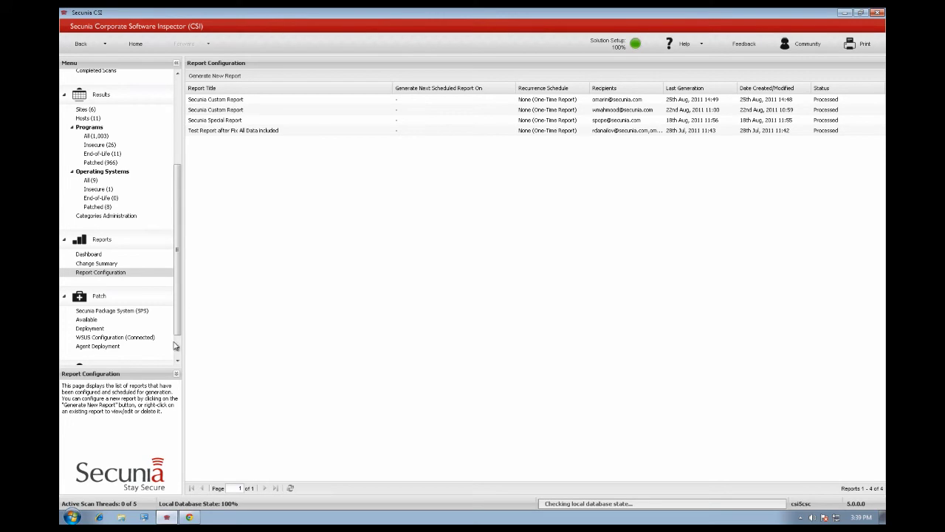
Step: Open the Local Database Console under Administration
scroll(179, 347, down, 1)
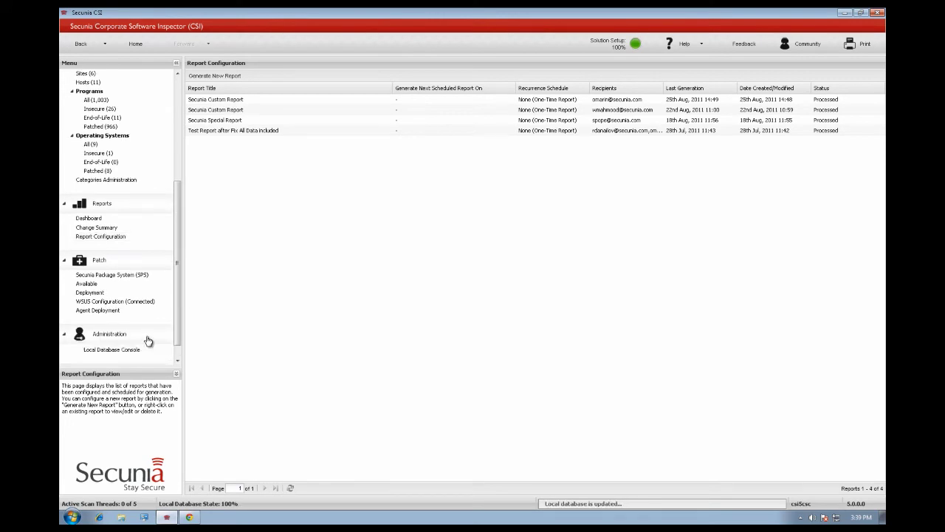
scroll(181, 348, down, 1)
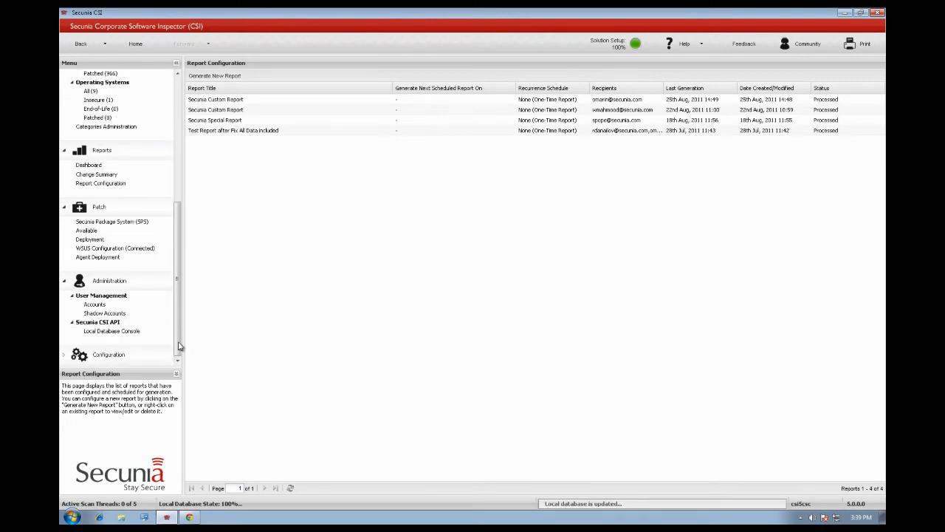
click(135, 332)
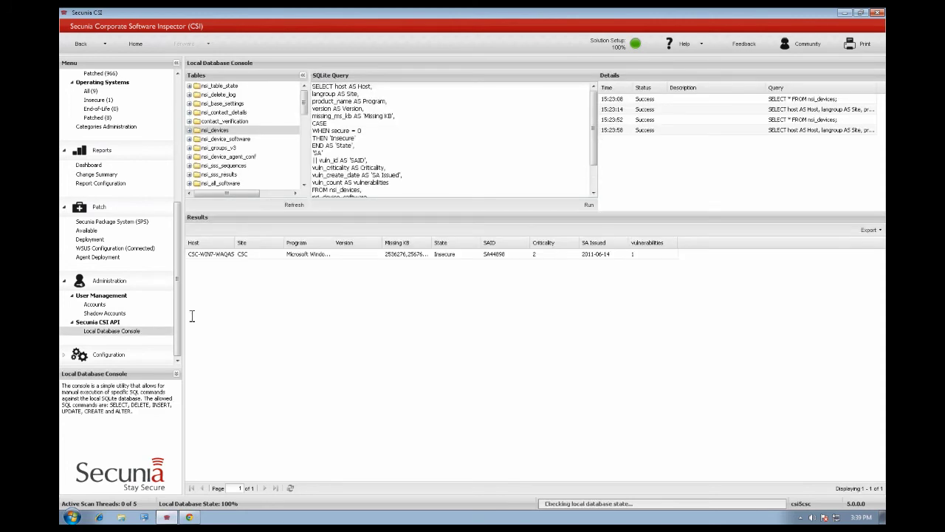
Step: Show the nsi_devices table's data, rerun the SQLite query, and view the Export options
right_click(229, 131)
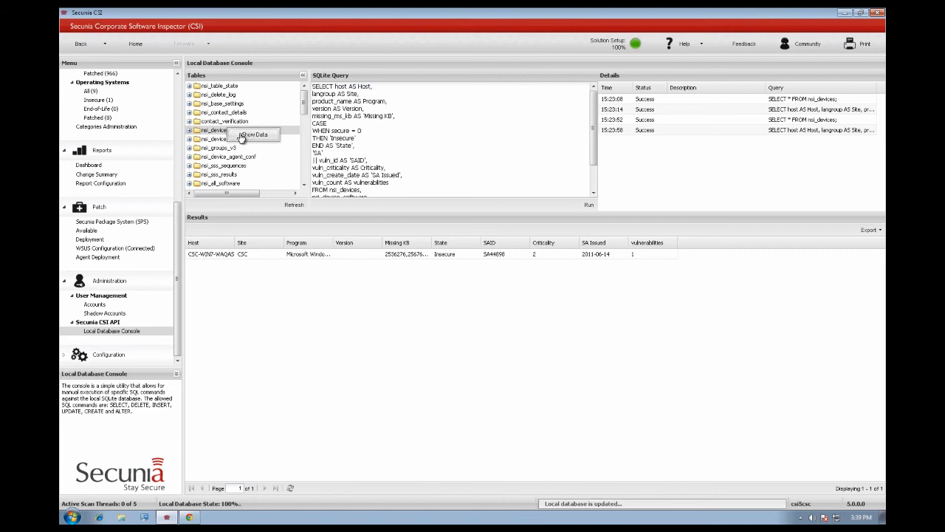
click(251, 134)
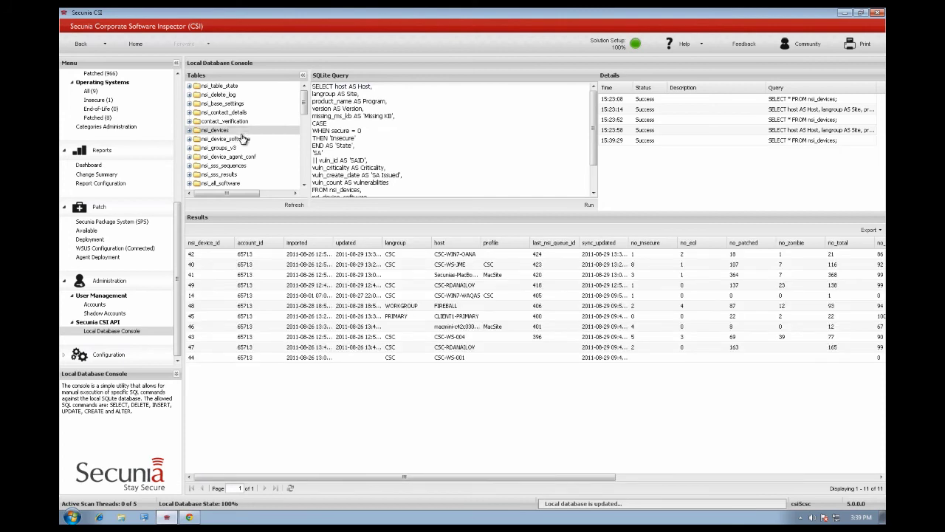
click(589, 206)
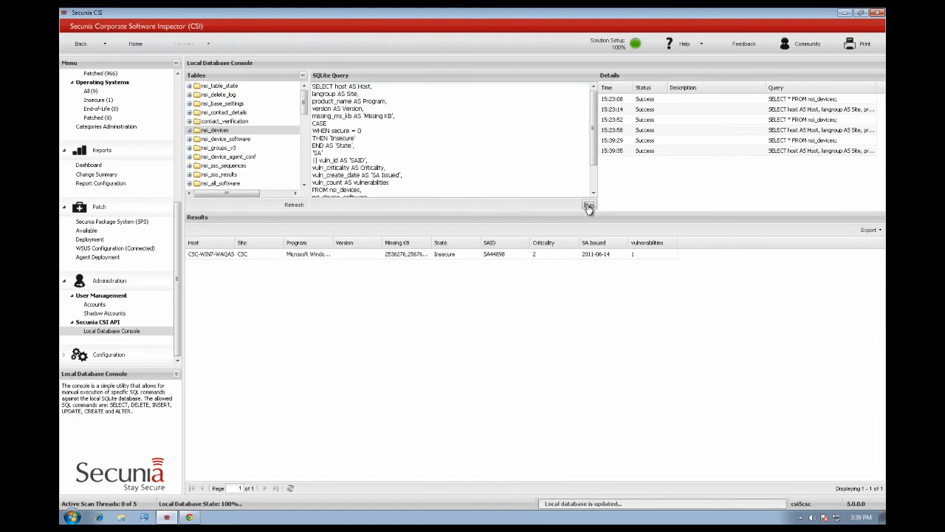
click(870, 231)
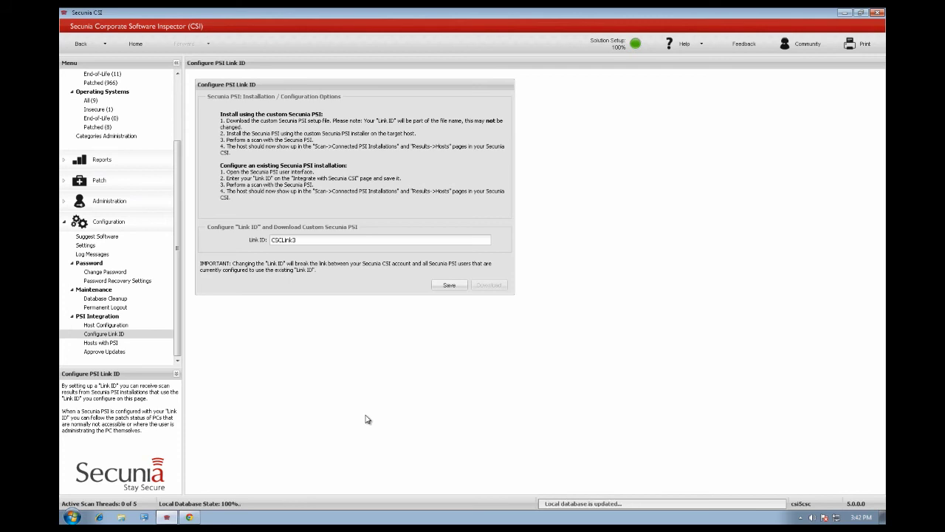
Step: Save the PSI Link ID settings, select the Link ID value, then list Hosts with PSI
click(447, 286)
click(314, 240)
double_click(313, 240)
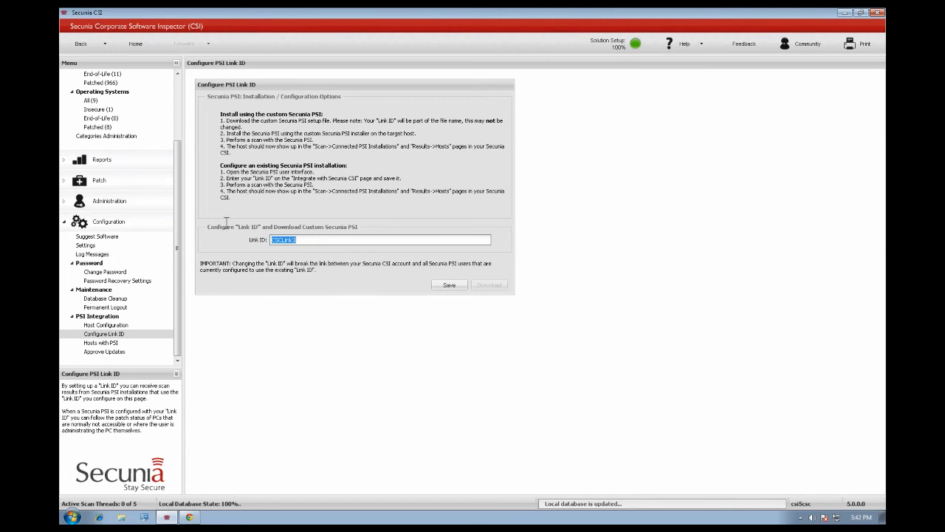
click(103, 343)
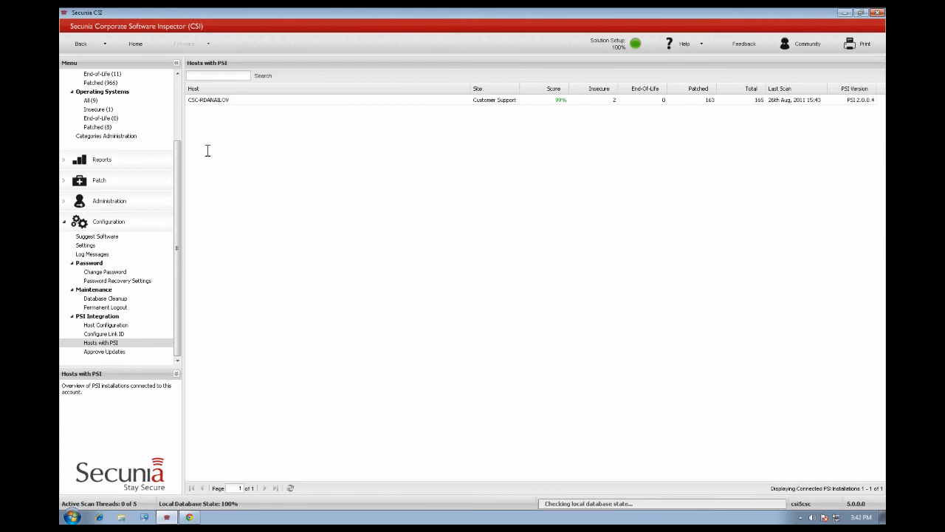
Step: View Results > Hosts, then open PSI Integration > Host Configuration for check-in and scan settings
scroll(125, 128, up, 3)
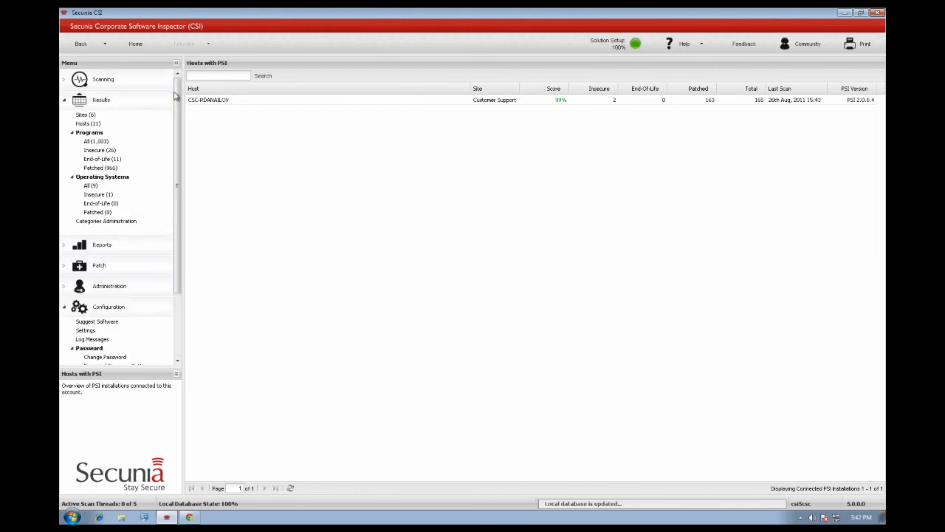
click(124, 127)
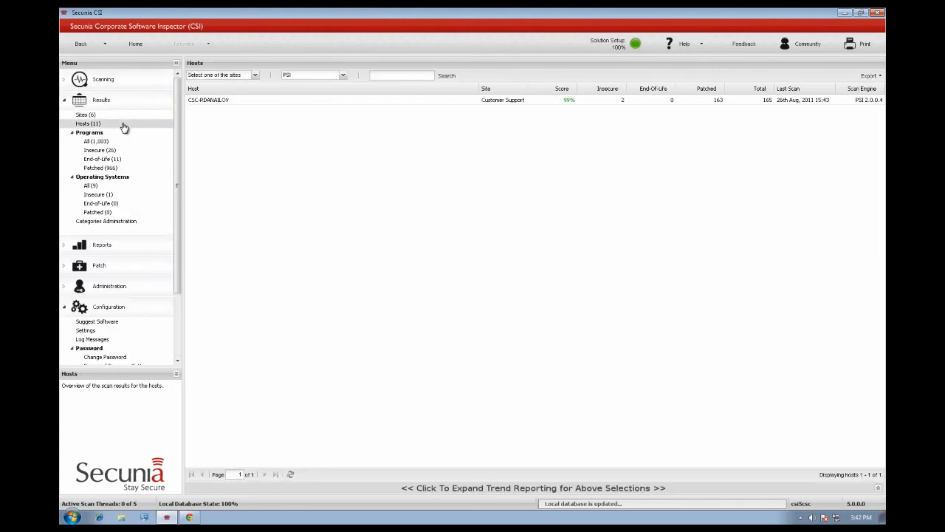
scroll(162, 266, down, 3)
click(101, 326)
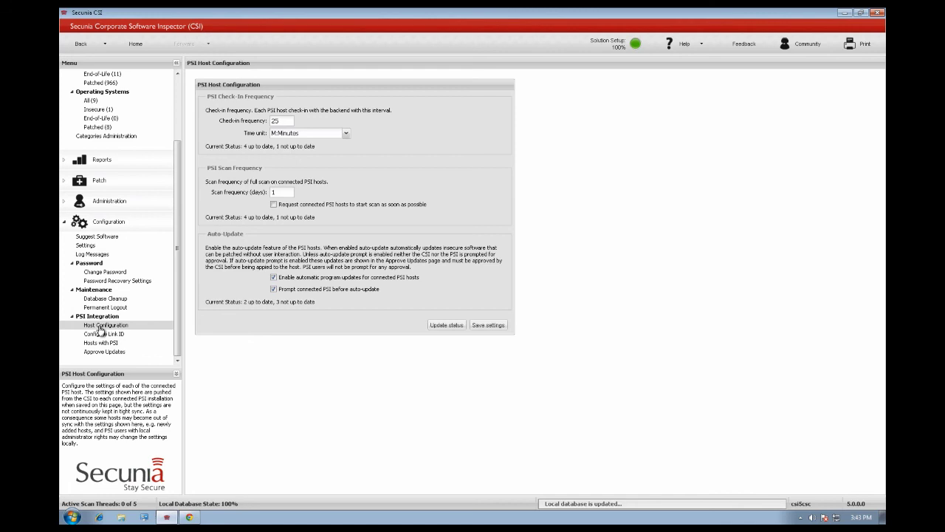
Step: Open the Community Forum from the top toolbar to list CSI threads with authors and views
click(806, 44)
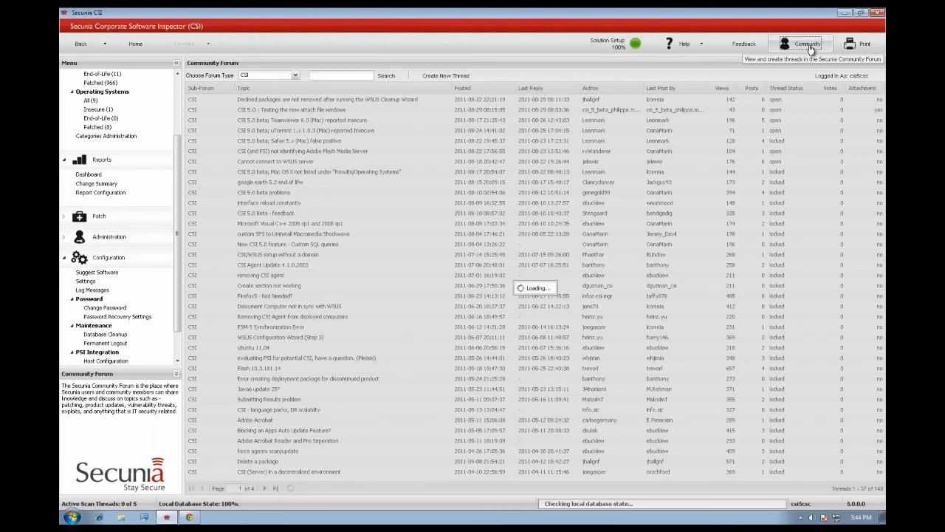
click(810, 46)
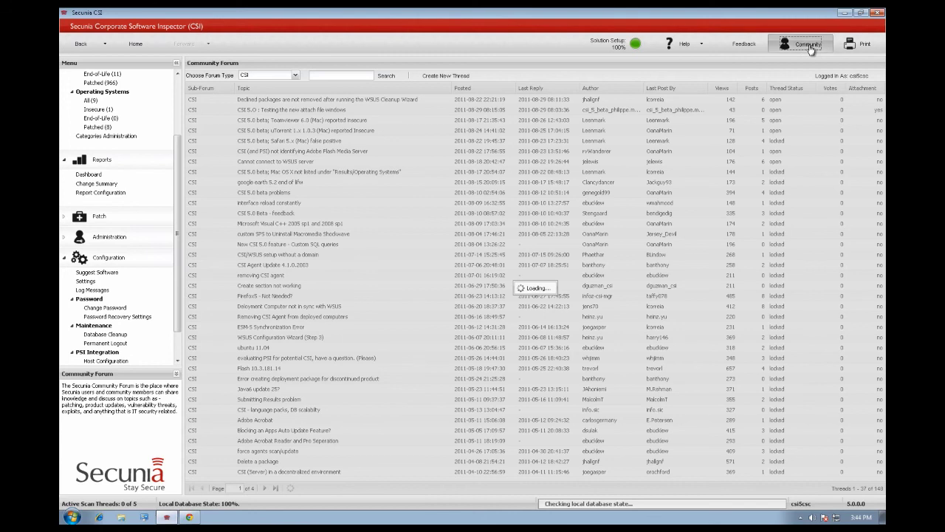